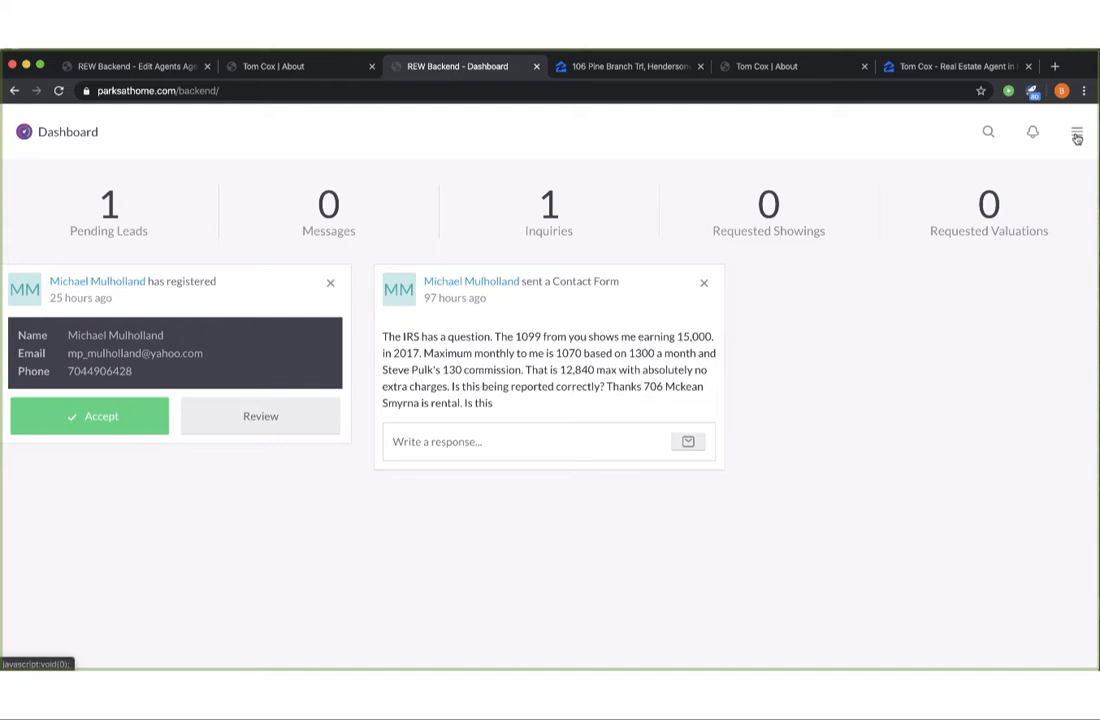
Go from the dashboard to the CRM section's Leads list via the top-right menu.
{"action": "left_click", "coordinate": [1077, 136]}
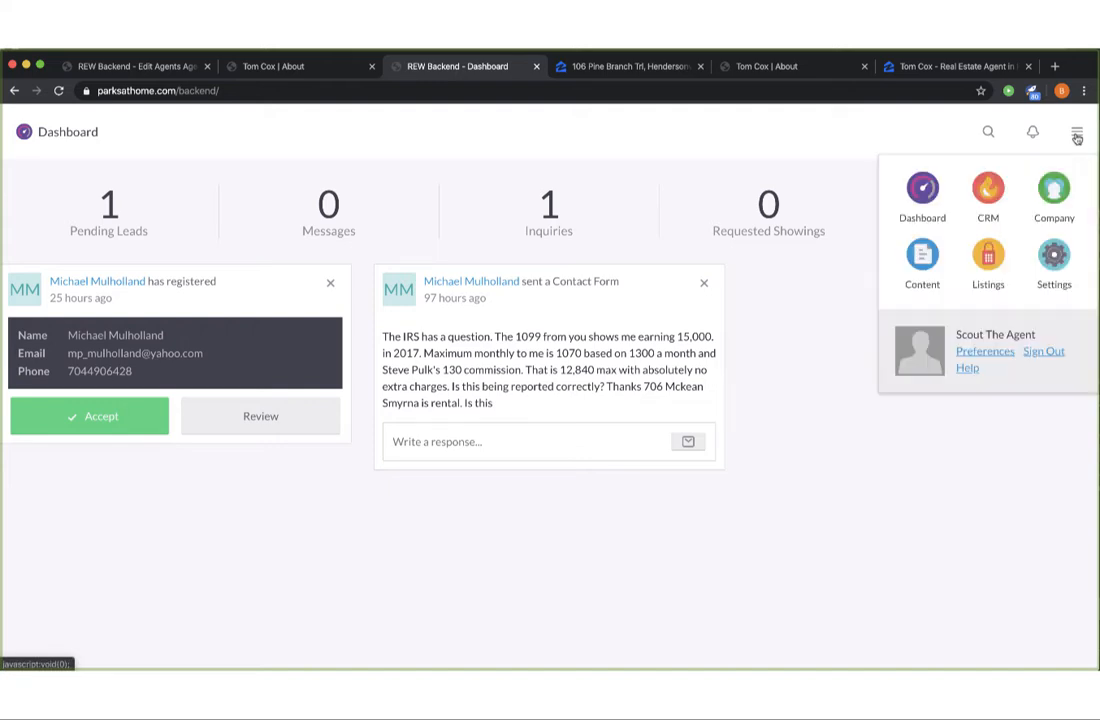
{"action": "left_click", "coordinate": [994, 206]}
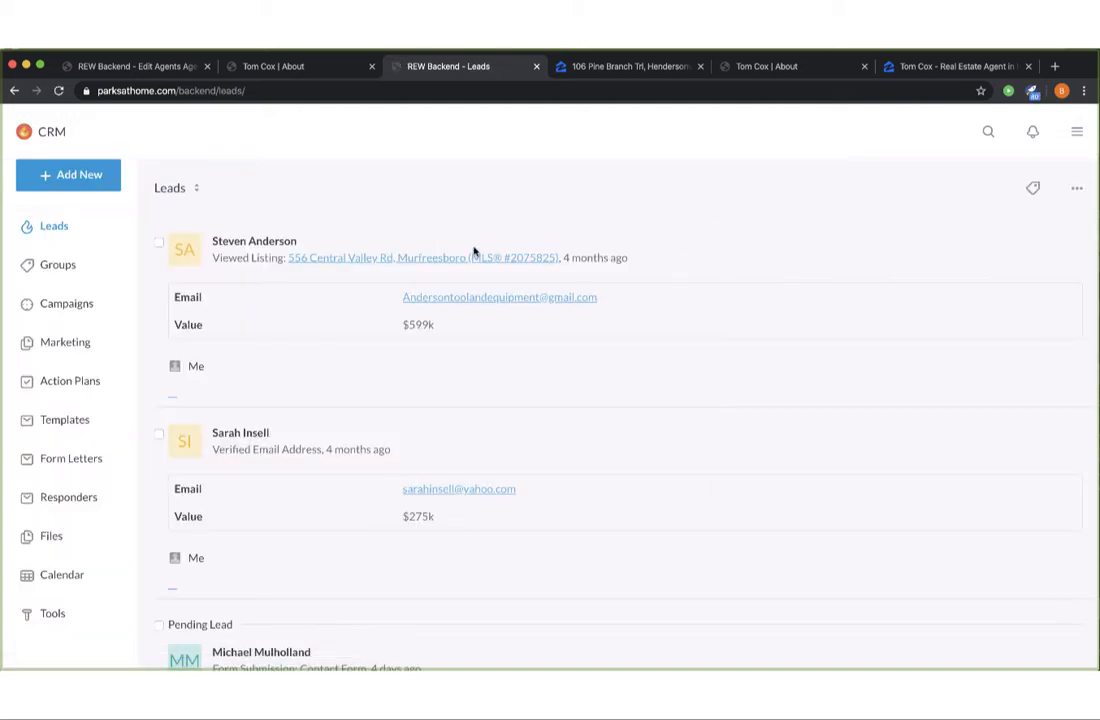
Choose Lead from the Add New menu to start a new lead record.
{"action": "left_click", "coordinate": [52, 176]}
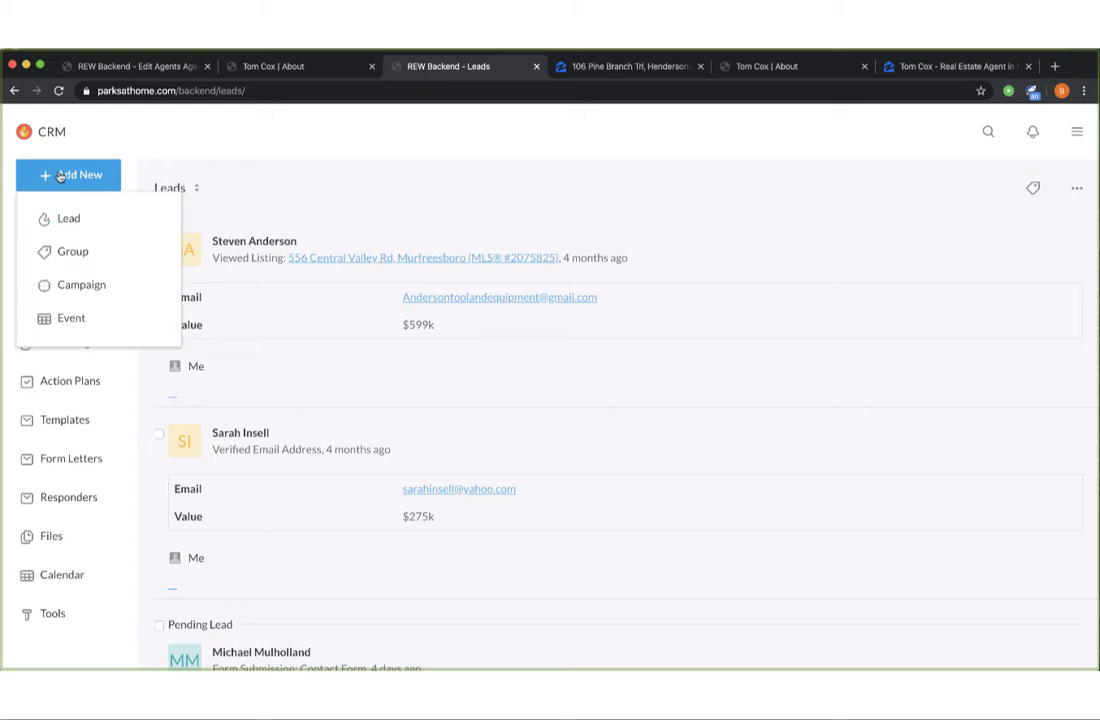
{"action": "left_click", "coordinate": [69, 226]}
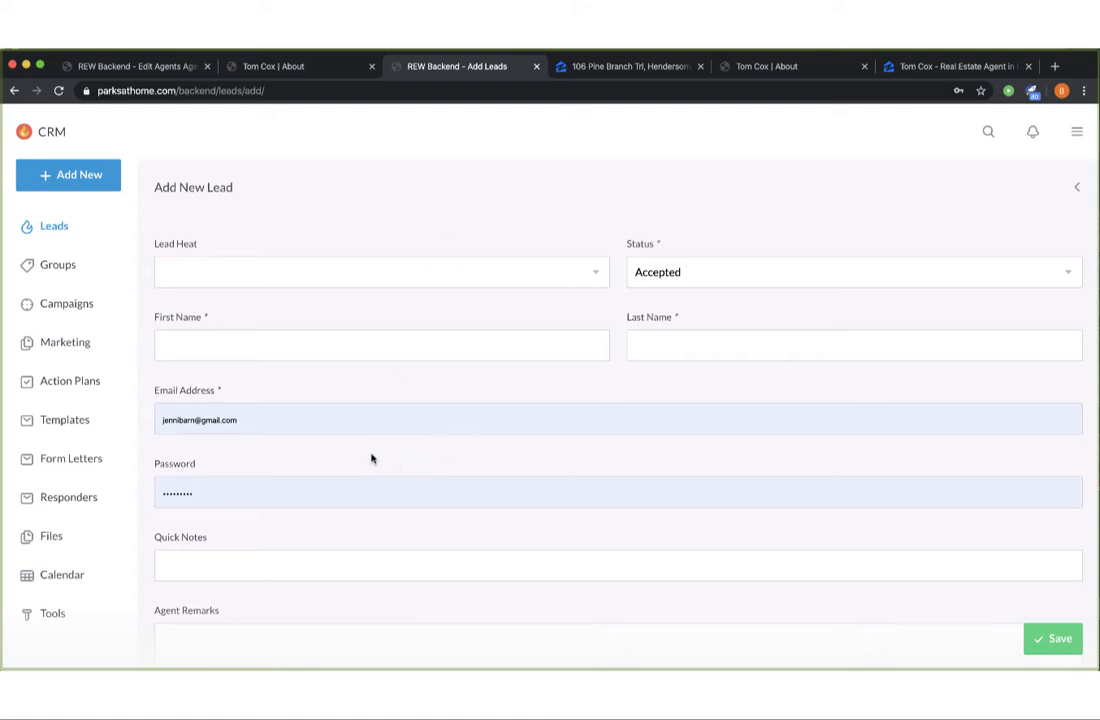
Delete the browser-autofilled address from Email Address and dismiss Chrome's saved-login suggestions.
{"action": "left_click", "coordinate": [307, 421]}
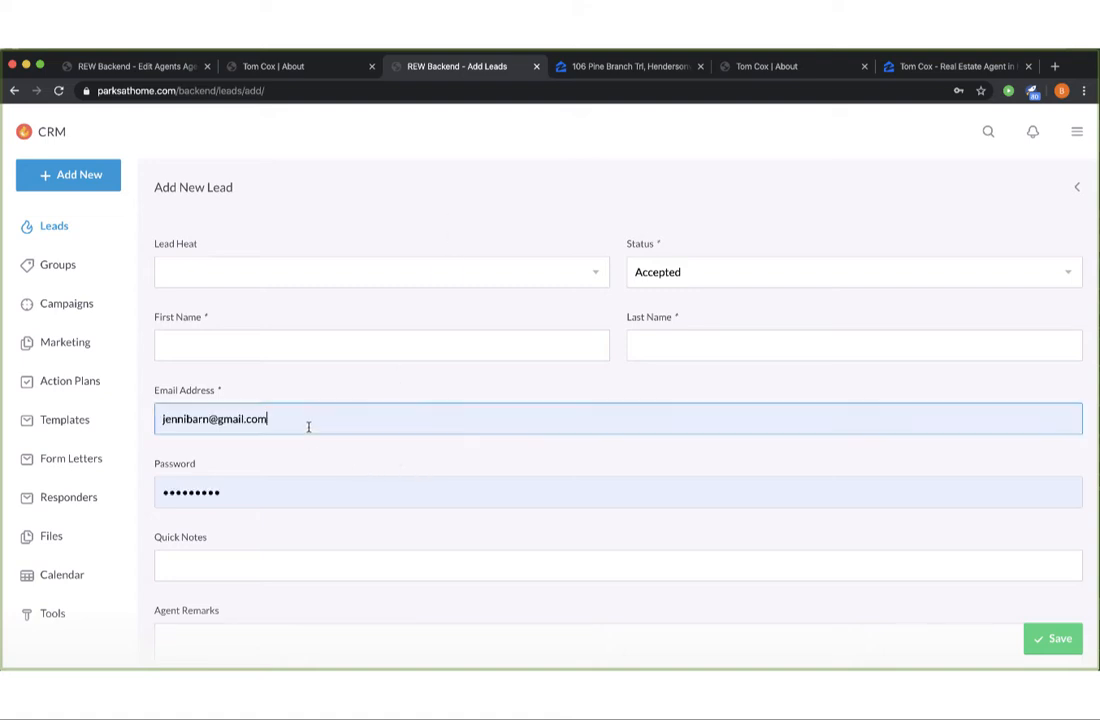
{"action": "left_click_drag", "start_coordinate": [339, 422], "coordinate": [93, 412]}
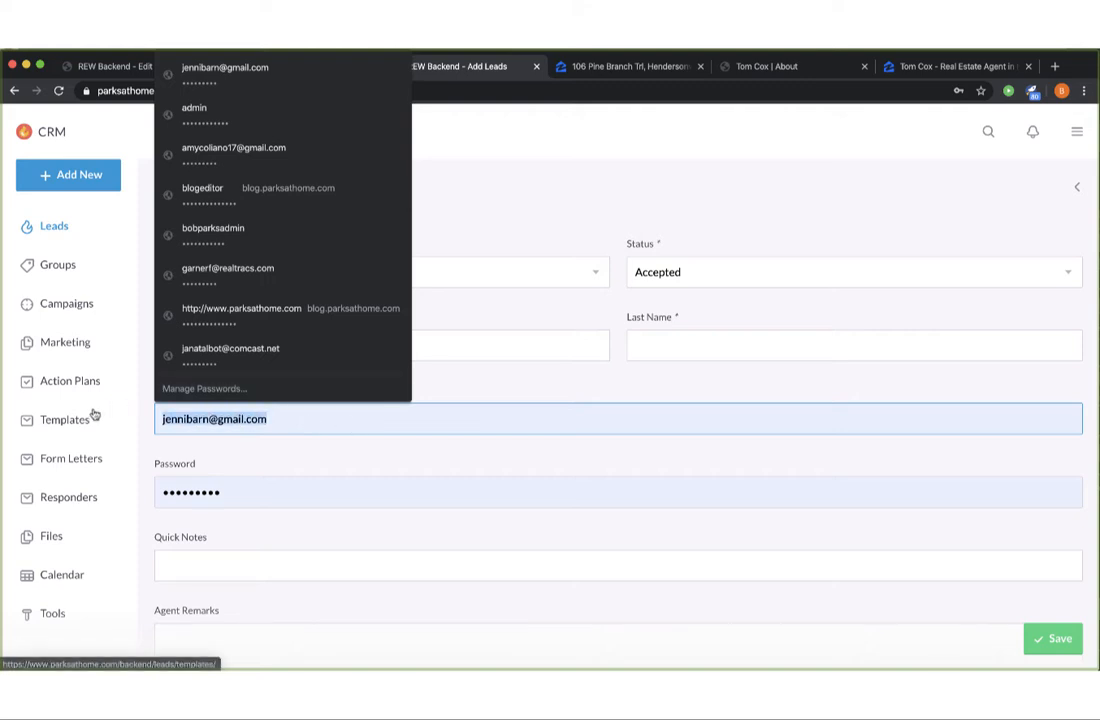
{"action": "key", "text": "BackSpace"}
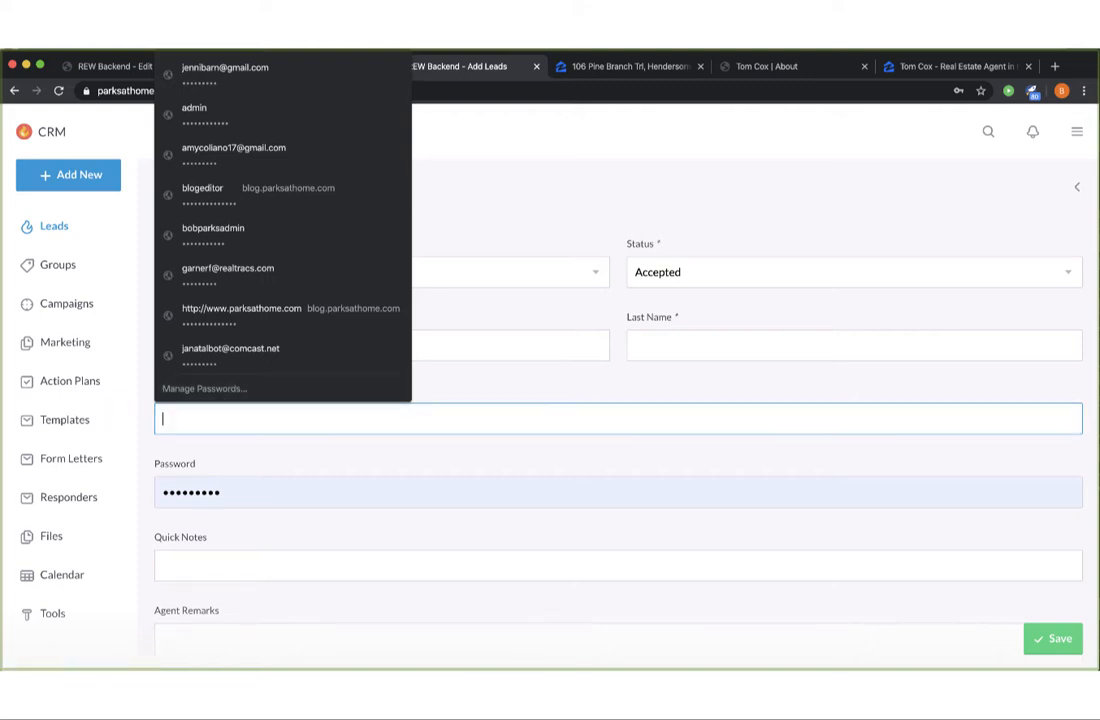
{"action": "left_click", "coordinate": [249, 459]}
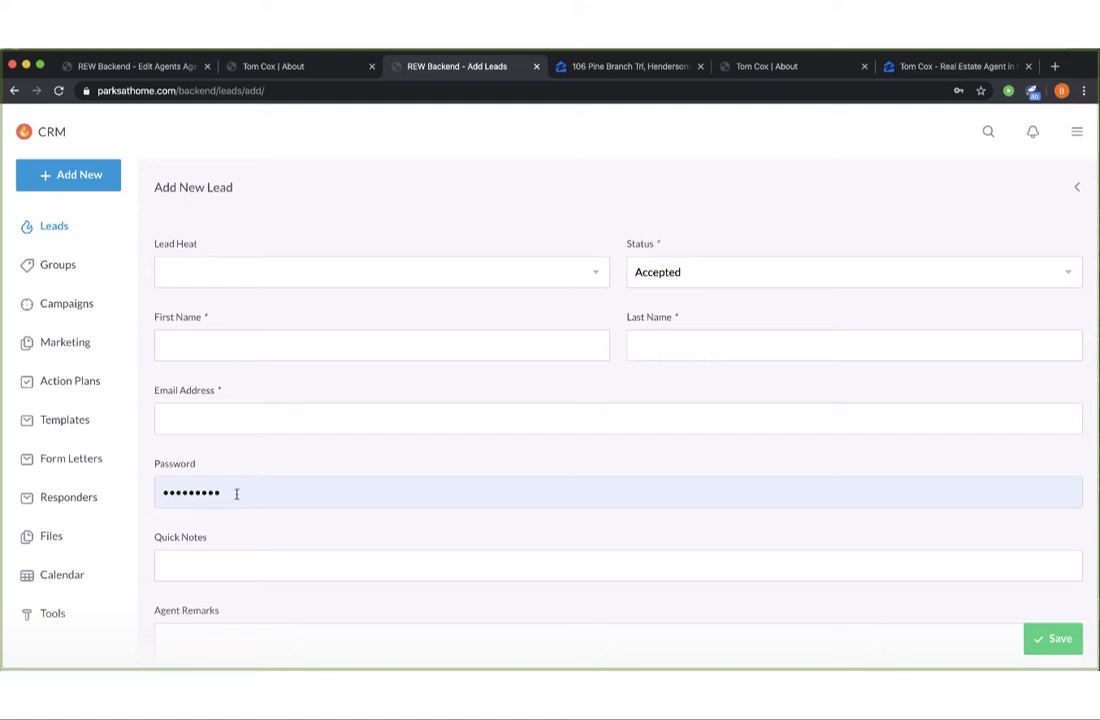
{"action": "left_click", "coordinate": [264, 422]}
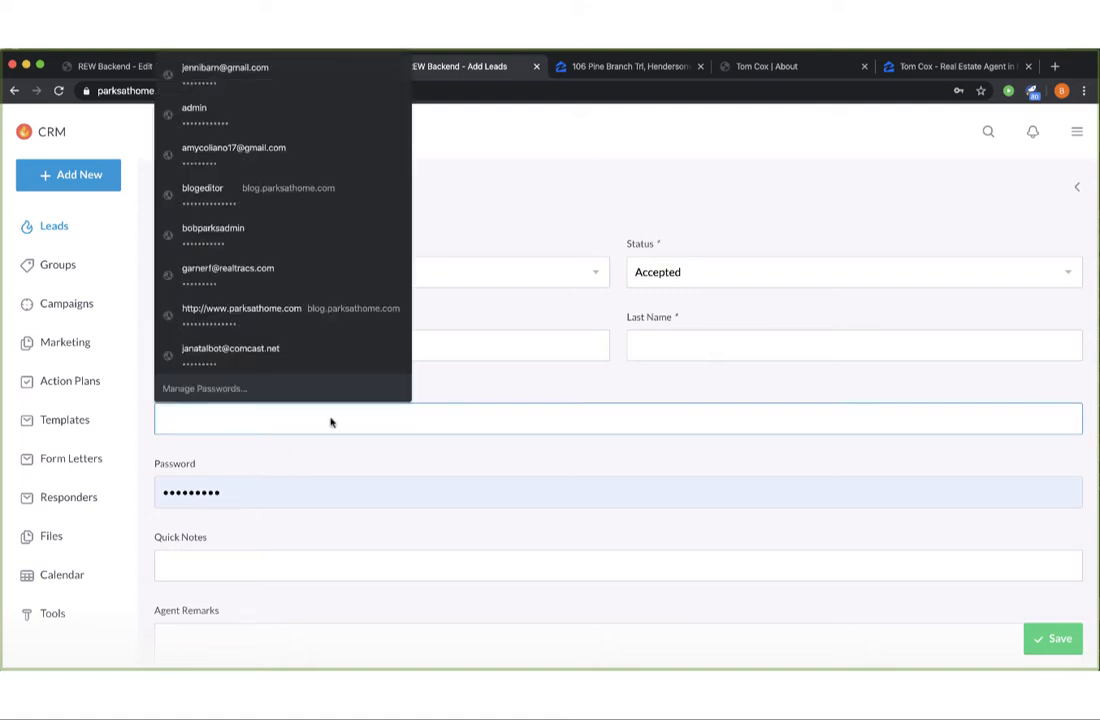
{"action": "left_click", "coordinate": [484, 393]}
{"action": "left_click", "coordinate": [417, 412]}
{"action": "left_click", "coordinate": [485, 390]}
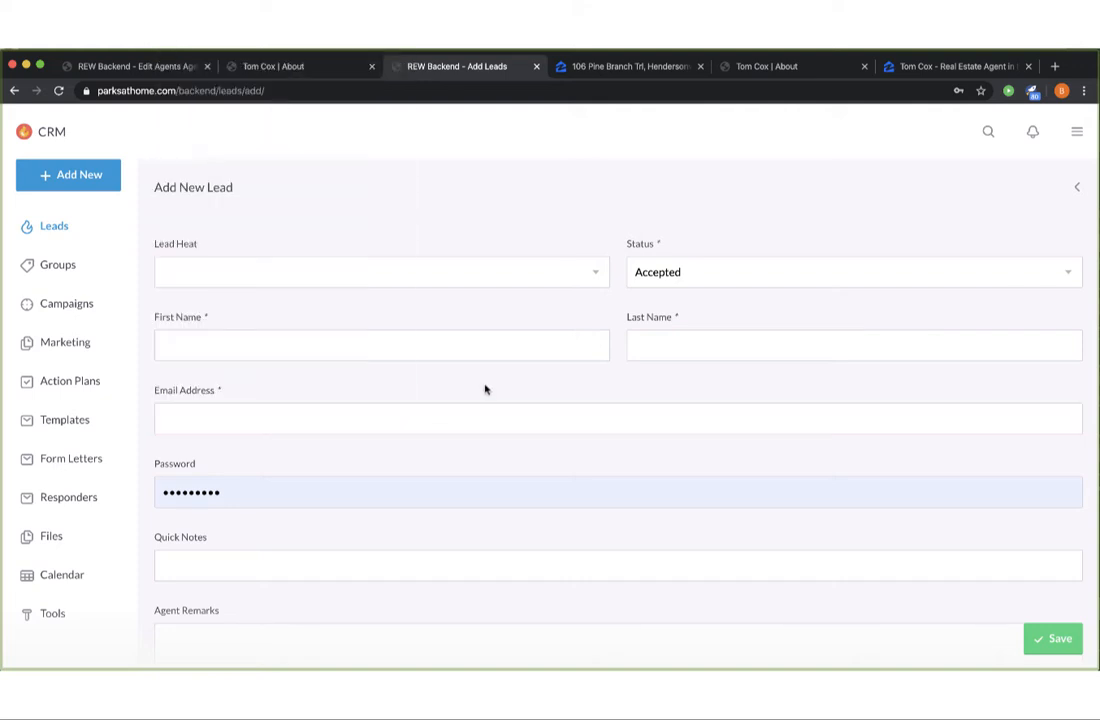
{"action": "left_click", "coordinate": [263, 420]}
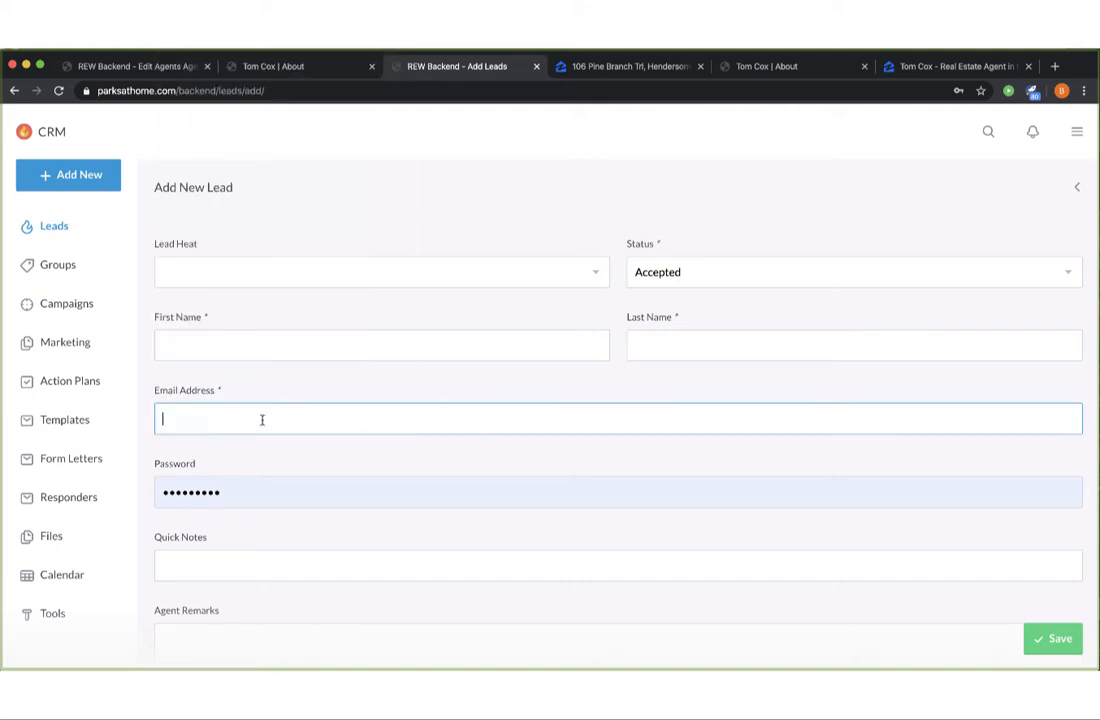
{"action": "left_click", "coordinate": [507, 382]}
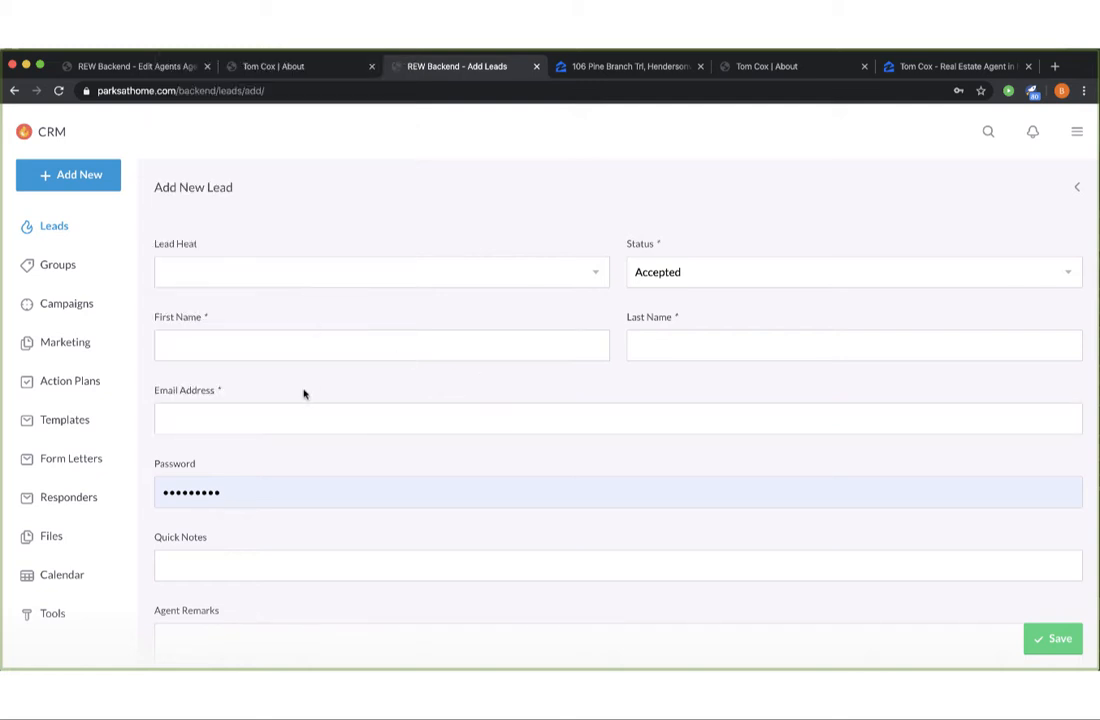
{"action": "left_click", "coordinate": [305, 420]}
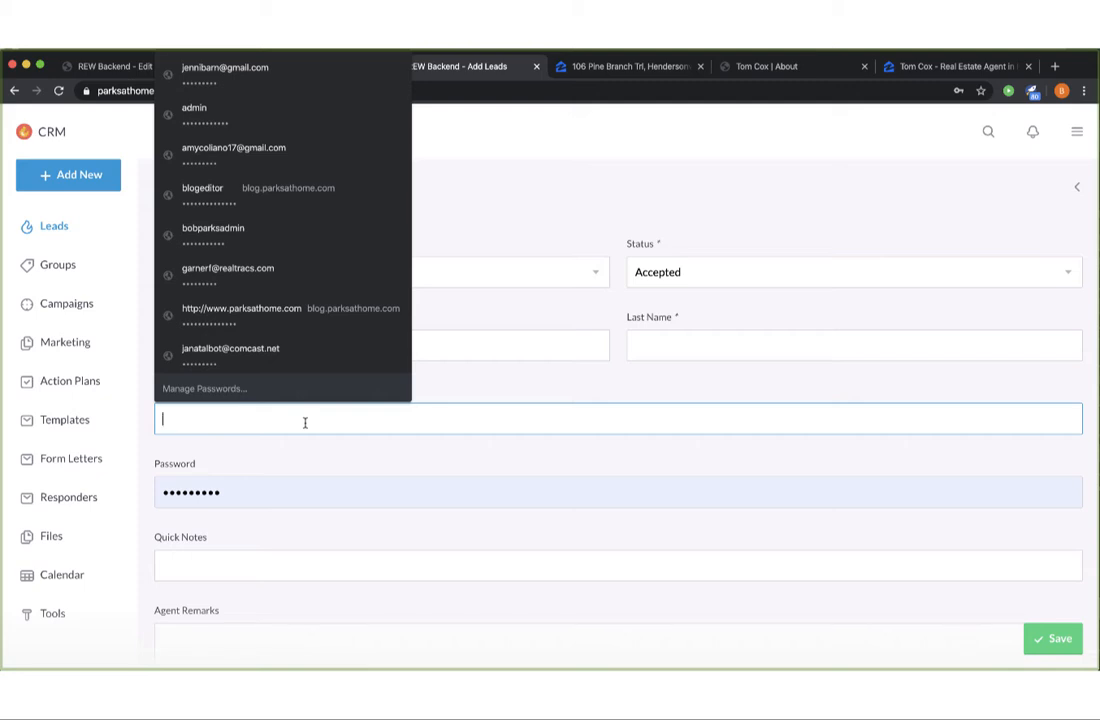
Enter the lead's email address in the Email Address field, leaving lead heat unset.
{"action": "type", "text": "01"}
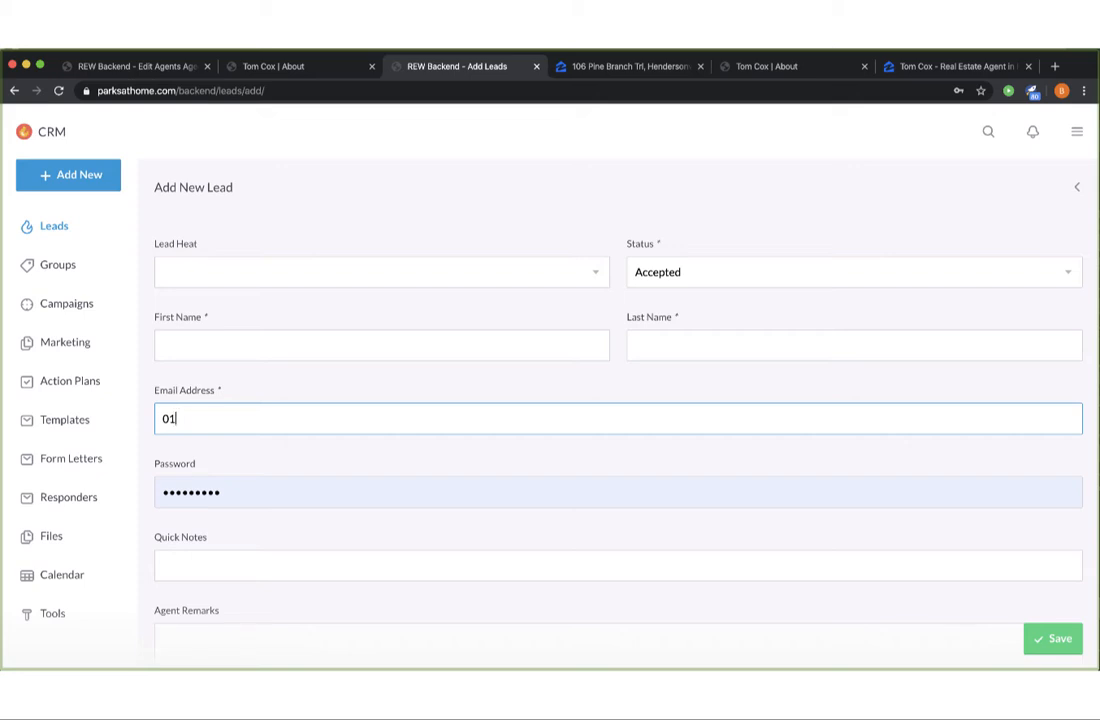
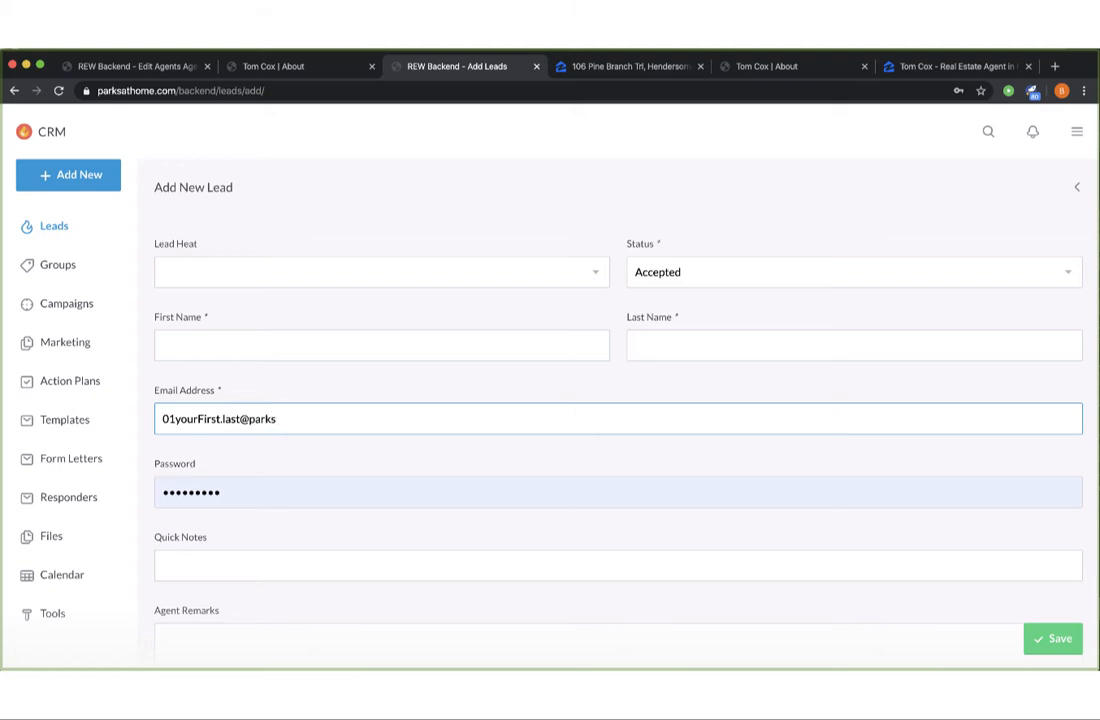
{"action": "left_click", "coordinate": [290, 271]}
{"action": "left_click", "coordinate": [290, 231]}
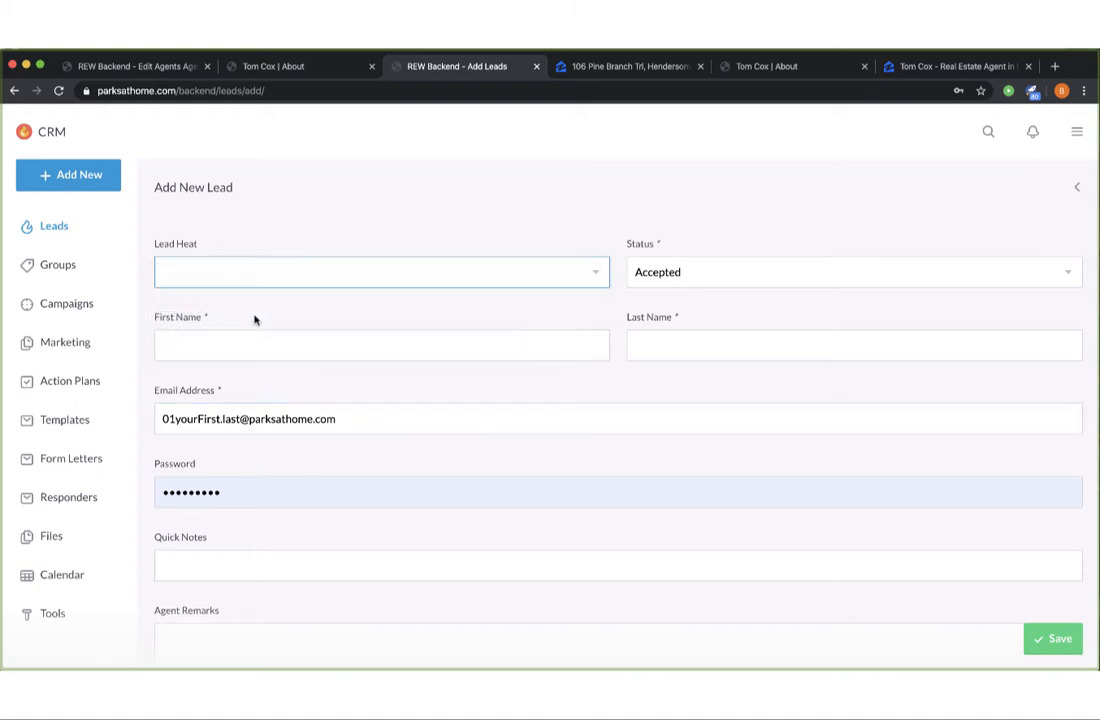
Fill in the lead's first name and last name.
{"action": "left_click", "coordinate": [253, 343]}
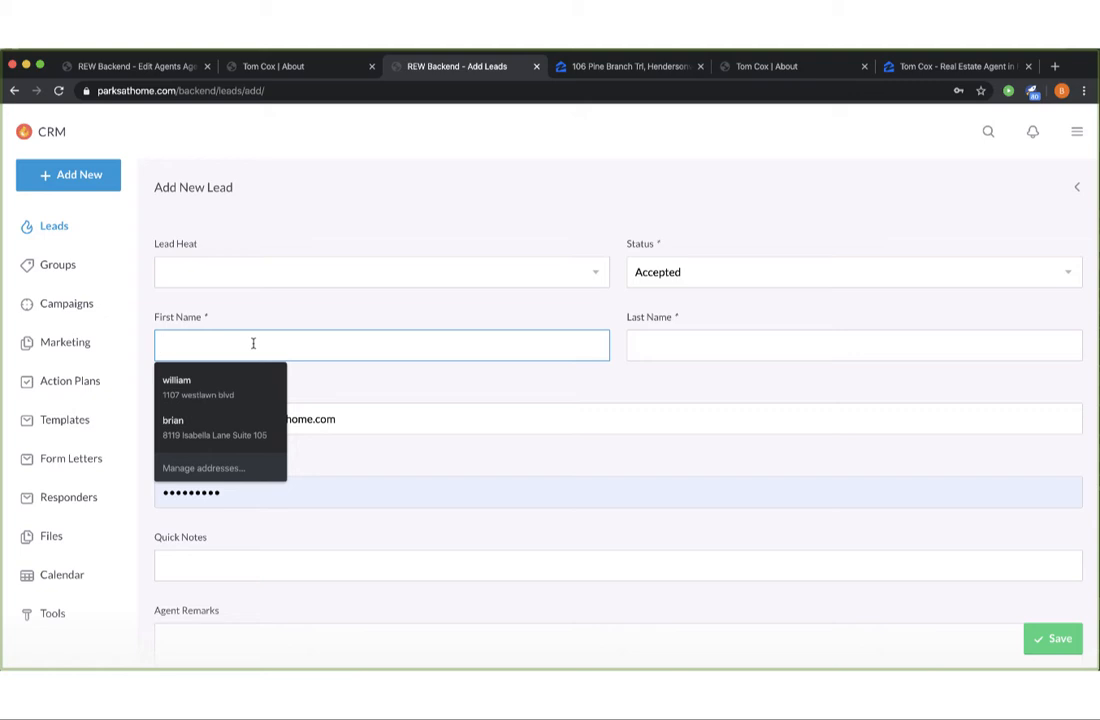
{"action": "type", "text": "Tom"}
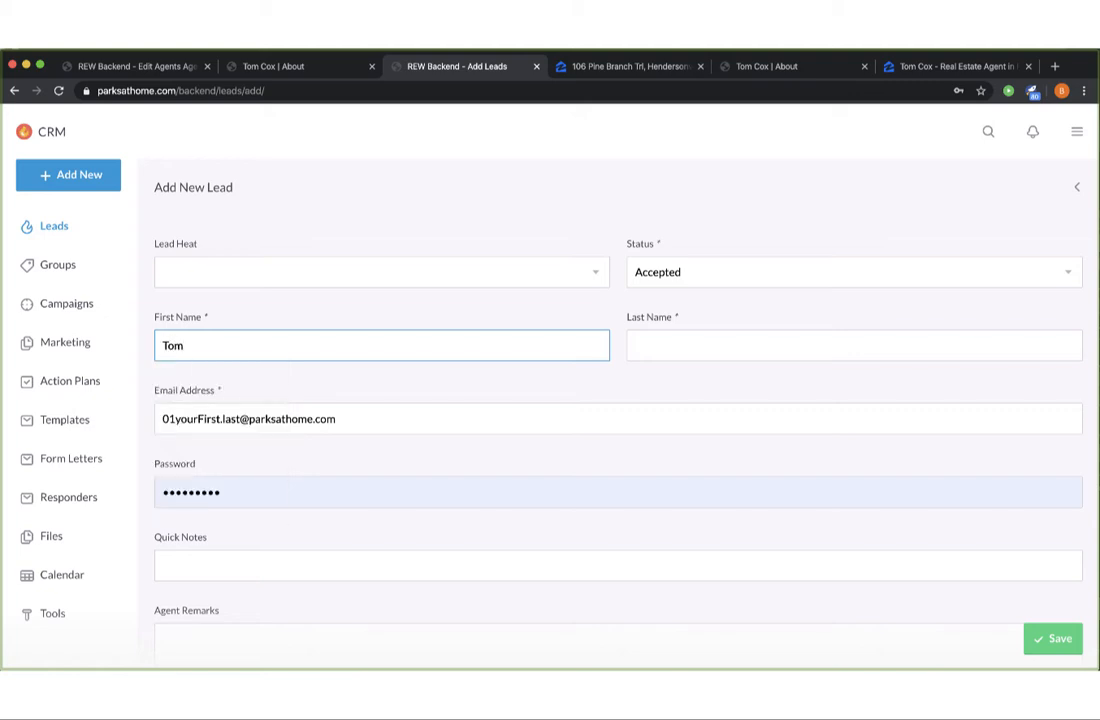
{"action": "left_click", "coordinate": [700, 345]}
{"action": "type", "text": "Test"}
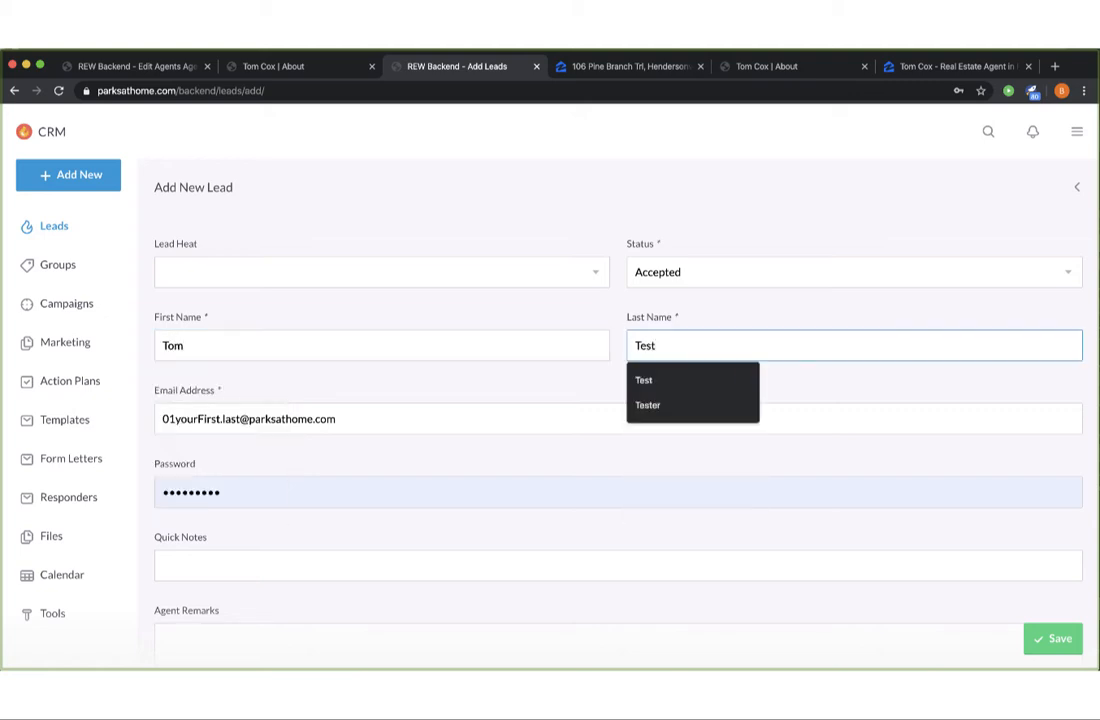
{"action": "left_click", "coordinate": [442, 309]}
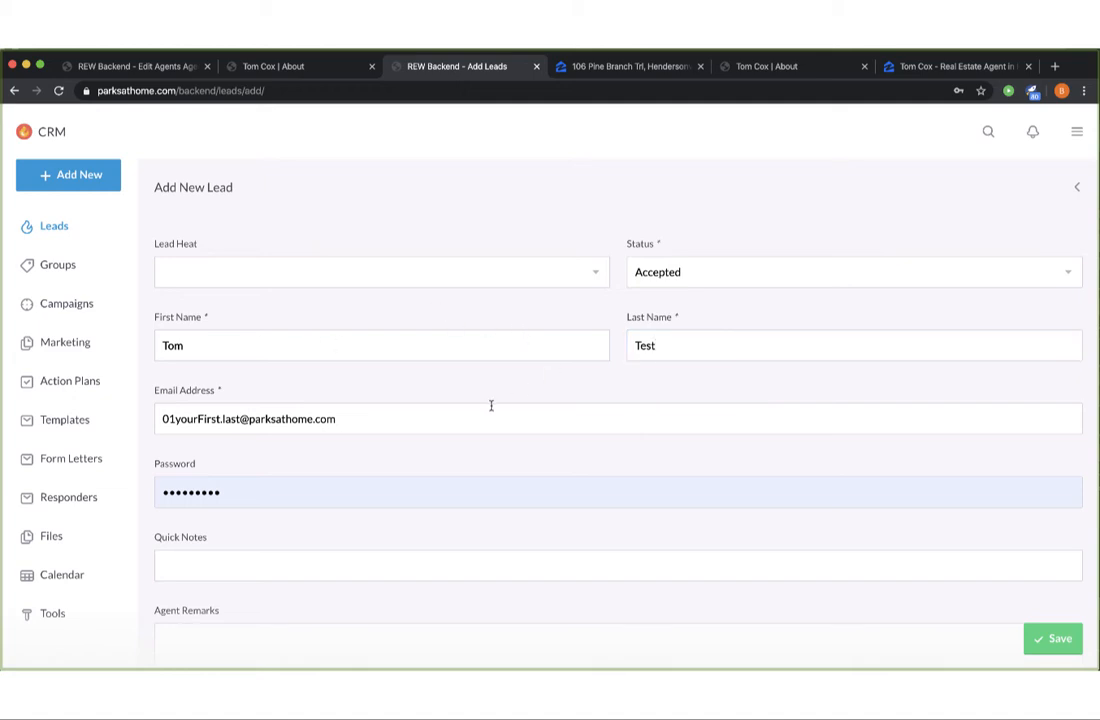
{"action": "scroll", "coordinate": [488, 410], "scroll_direction": "down", "scroll_amount": 5}
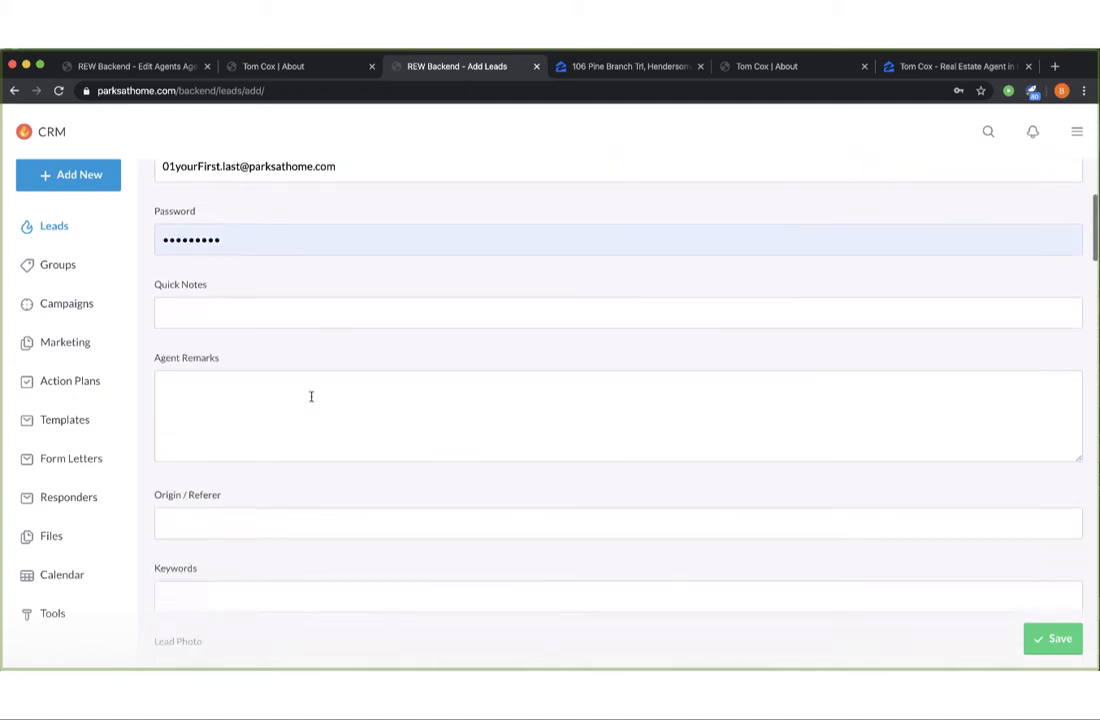
{"action": "scroll", "coordinate": [305, 417], "scroll_direction": "down", "scroll_amount": 5}
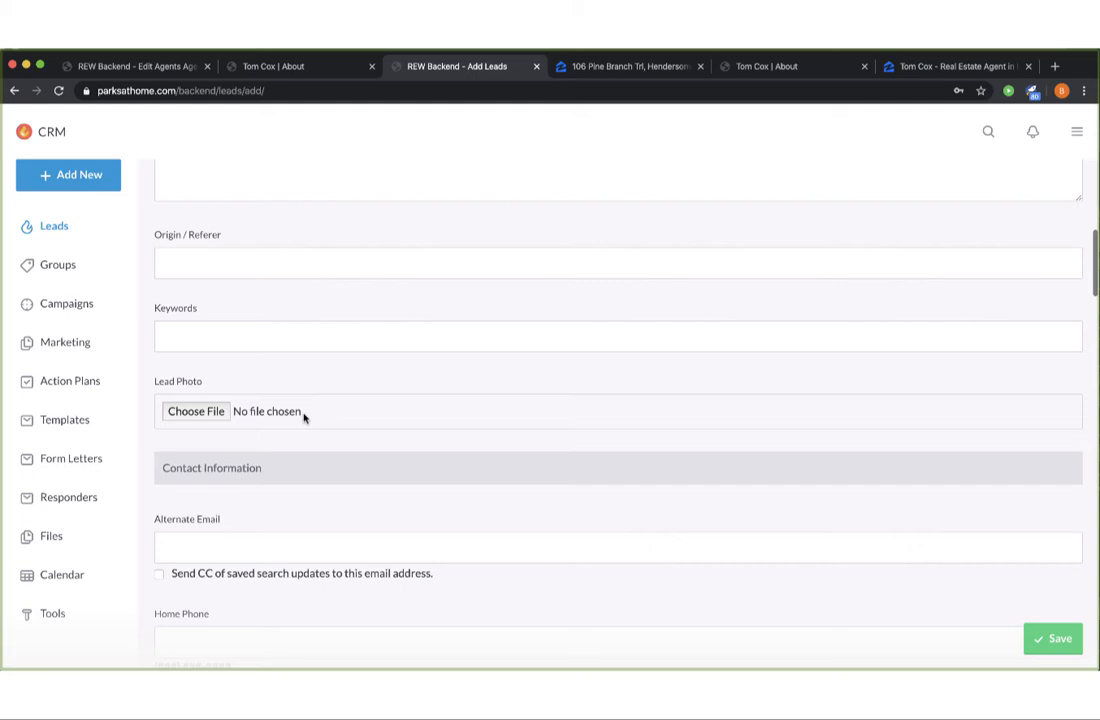
{"action": "scroll", "coordinate": [363, 420], "scroll_direction": "down", "scroll_amount": 2}
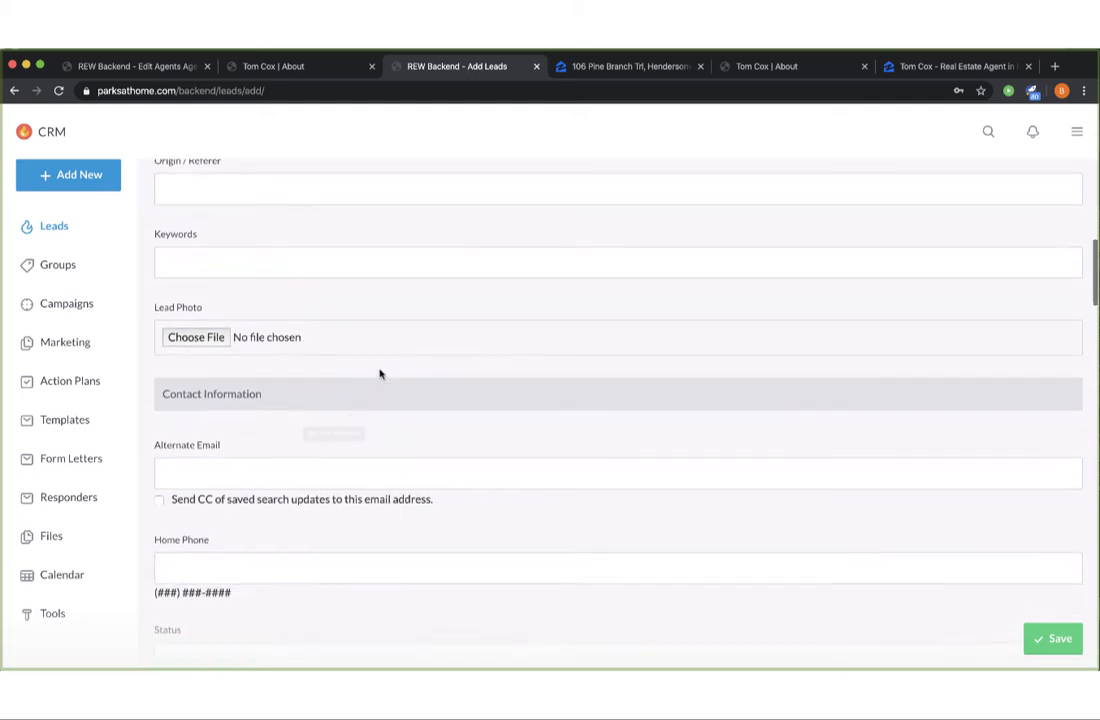
{"action": "scroll", "coordinate": [382, 372], "scroll_direction": "down", "scroll_amount": 1}
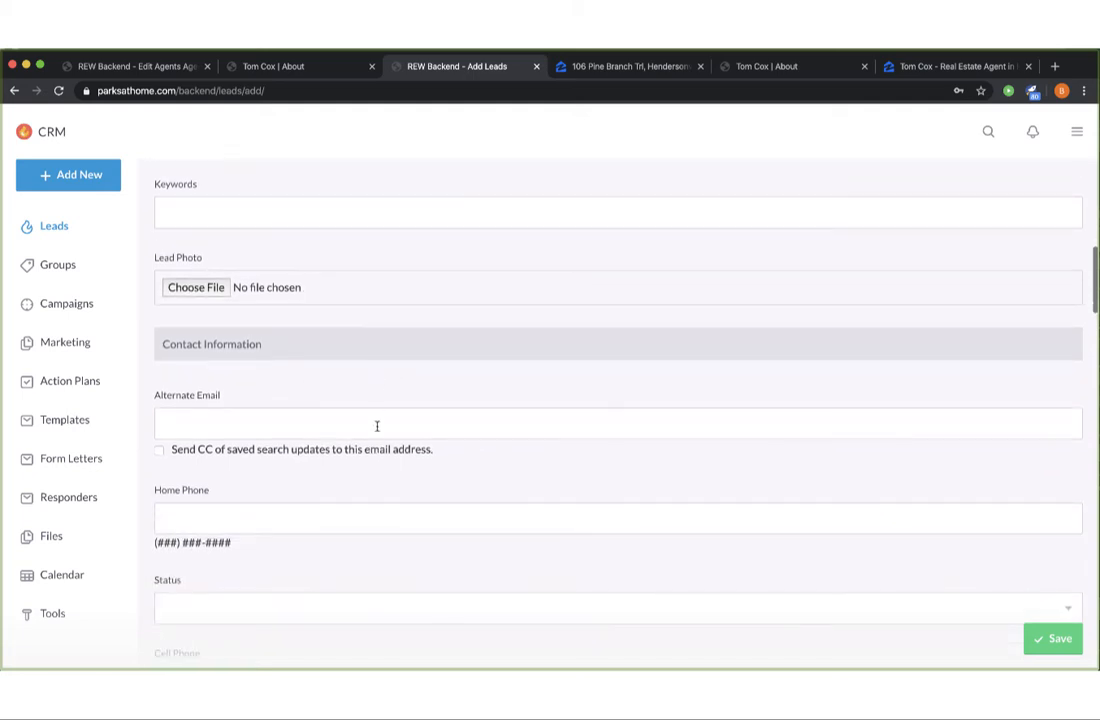
{"action": "scroll", "coordinate": [376, 430], "scroll_direction": "down", "scroll_amount": 4}
{"action": "scroll", "coordinate": [376, 432], "scroll_direction": "down", "scroll_amount": 2}
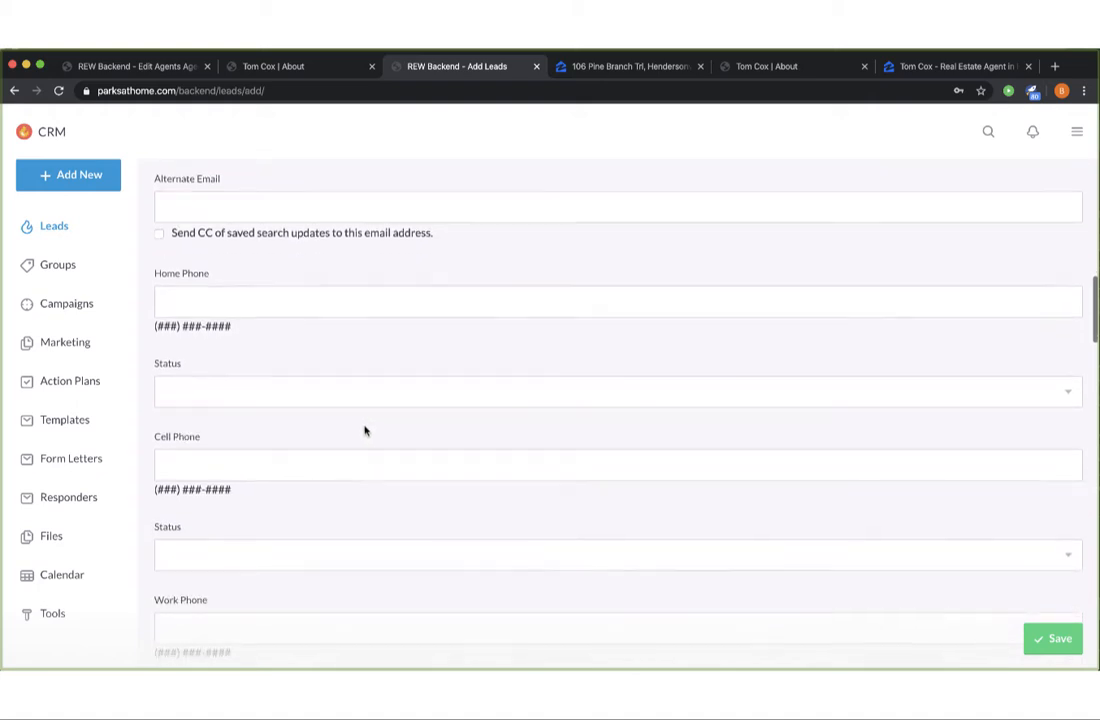
{"action": "scroll", "coordinate": [273, 528], "scroll_direction": "down", "scroll_amount": 1}
{"action": "scroll", "coordinate": [275, 522], "scroll_direction": "down", "scroll_amount": 1}
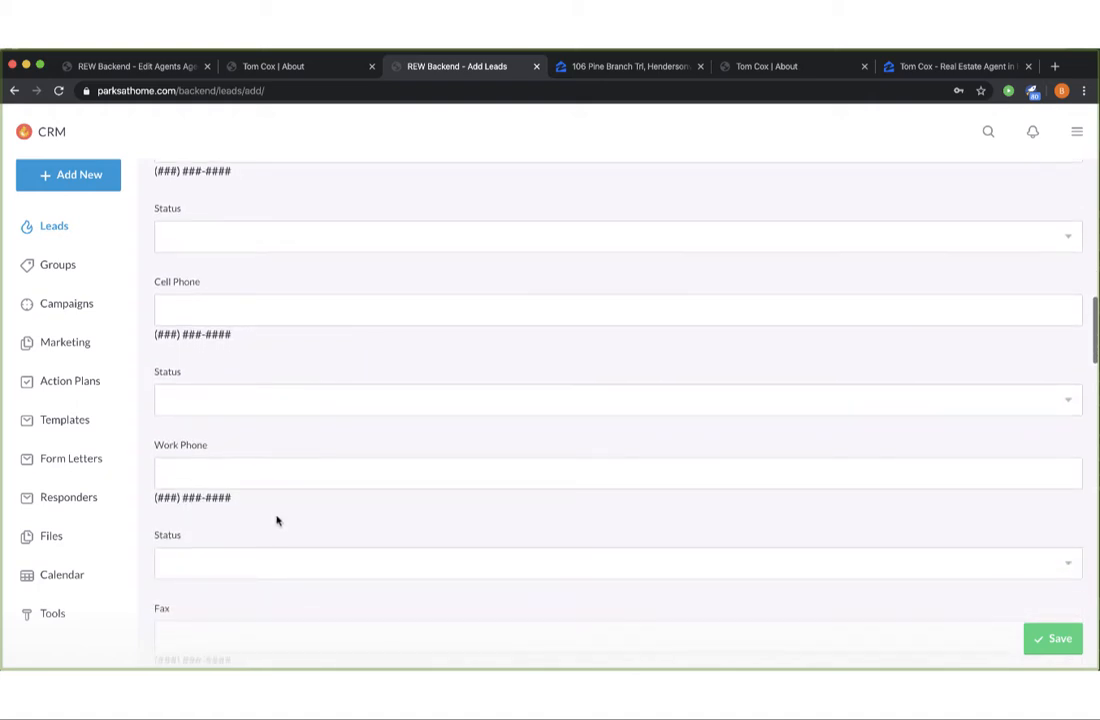
{"action": "scroll", "coordinate": [295, 517], "scroll_direction": "down", "scroll_amount": 1}
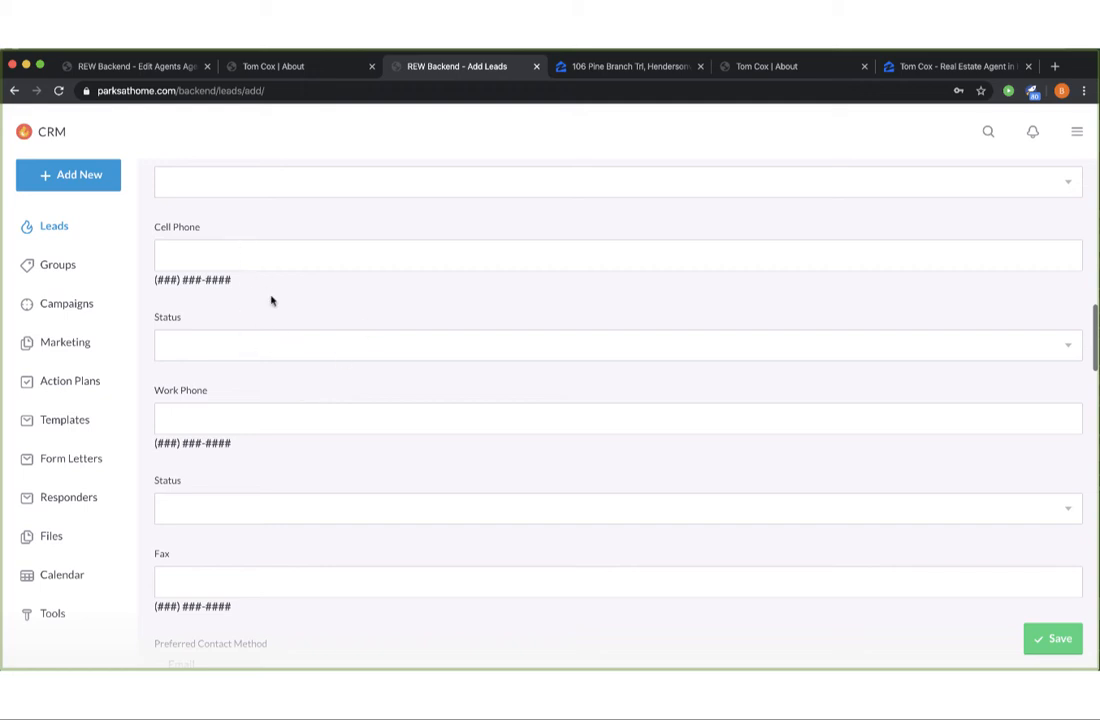
{"action": "scroll", "coordinate": [270, 302], "scroll_direction": "up", "scroll_amount": 2}
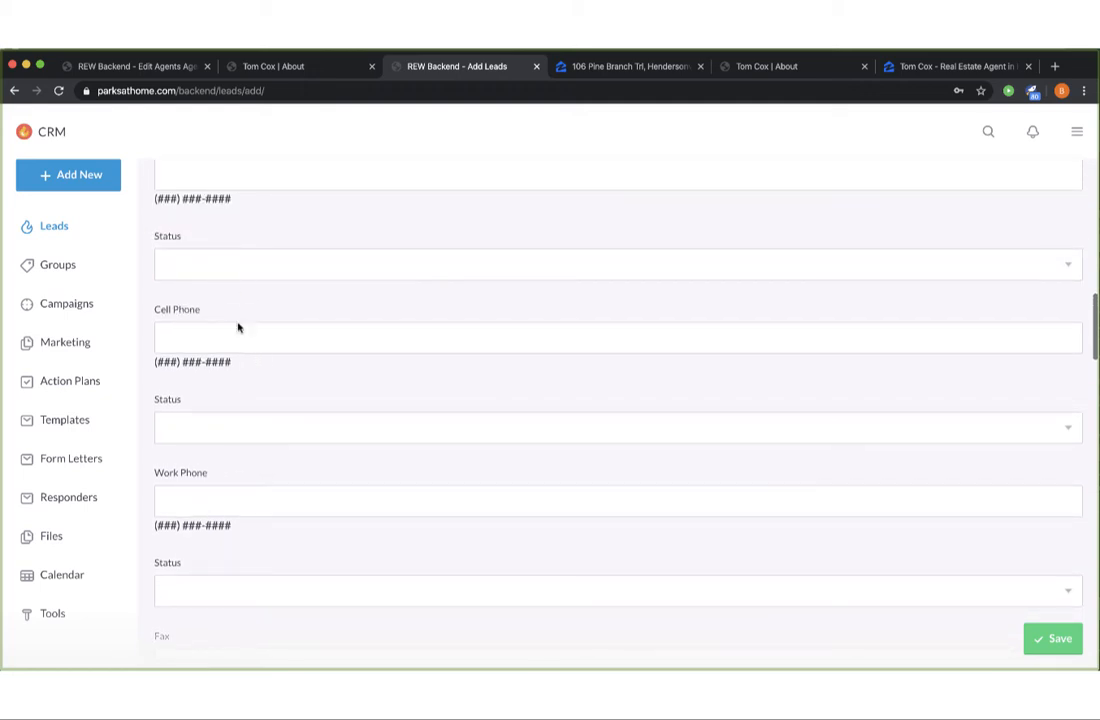
{"action": "left_click", "coordinate": [270, 420]}
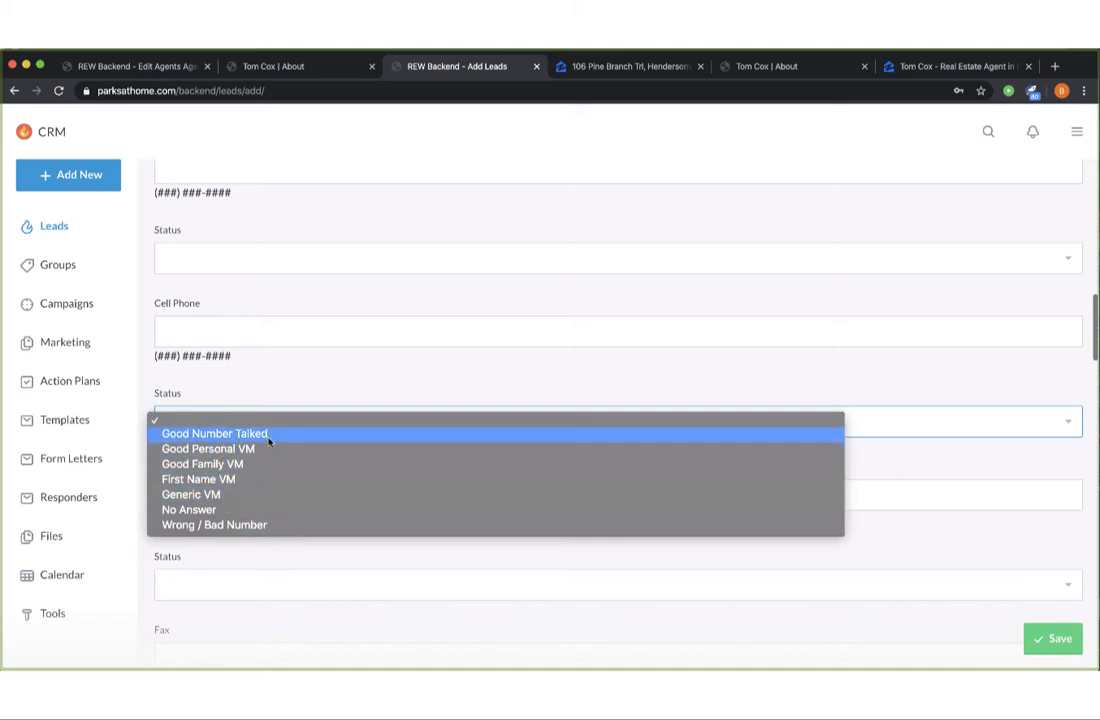
{"action": "left_click", "coordinate": [333, 556]}
{"action": "scroll", "coordinate": [336, 553], "scroll_direction": "down", "scroll_amount": 4}
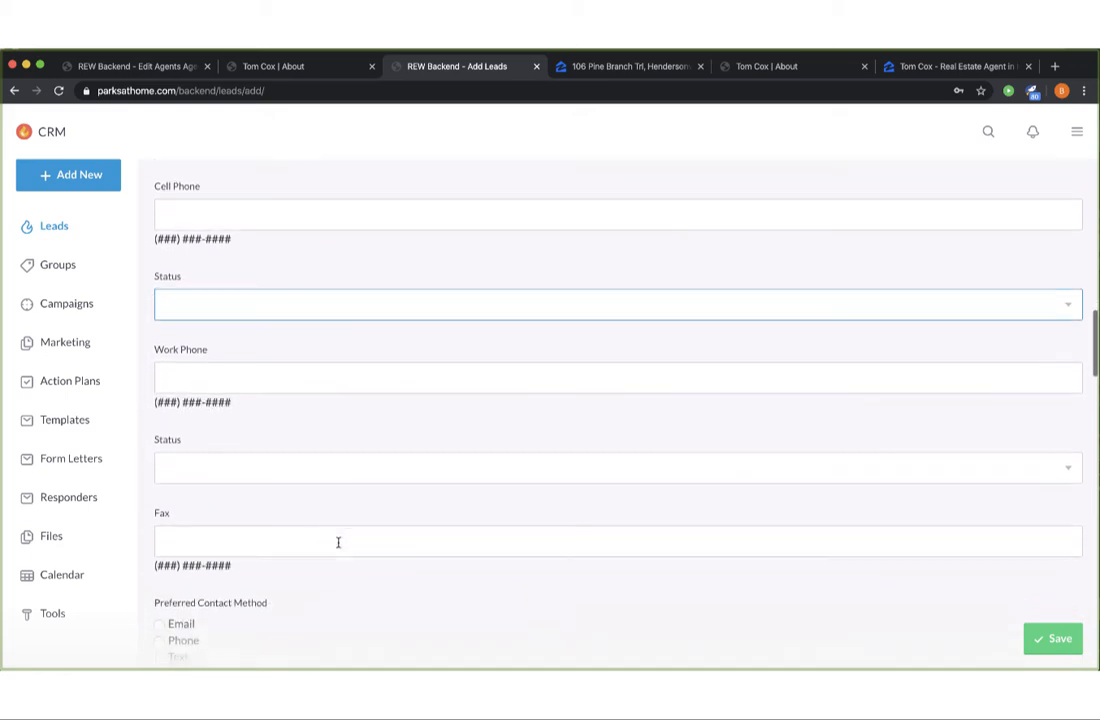
{"action": "scroll", "coordinate": [438, 519], "scroll_direction": "down", "scroll_amount": 4}
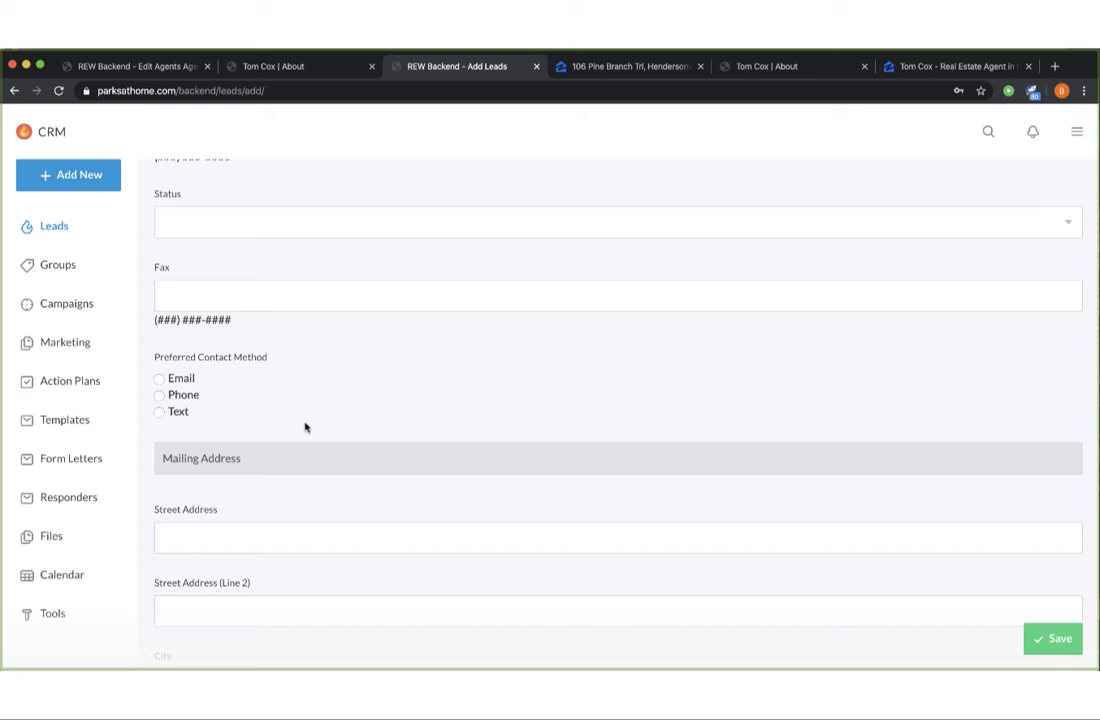
{"action": "scroll", "coordinate": [474, 410], "scroll_direction": "down", "scroll_amount": 7}
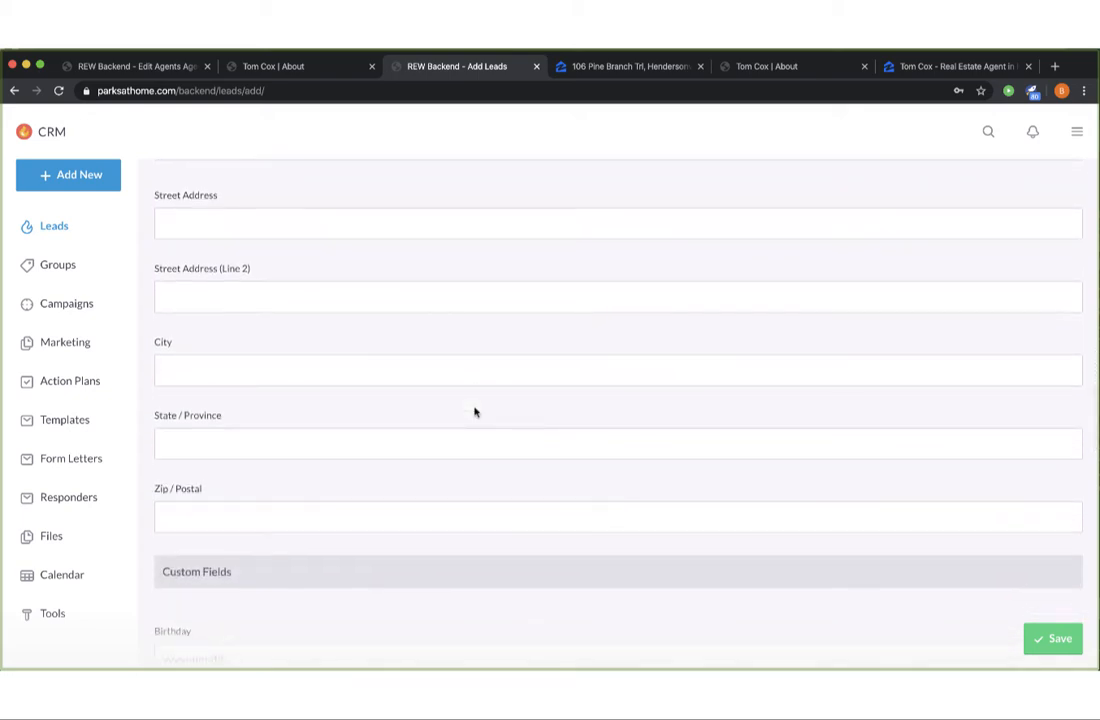
{"action": "scroll", "coordinate": [470, 406], "scroll_direction": "up", "scroll_amount": 1}
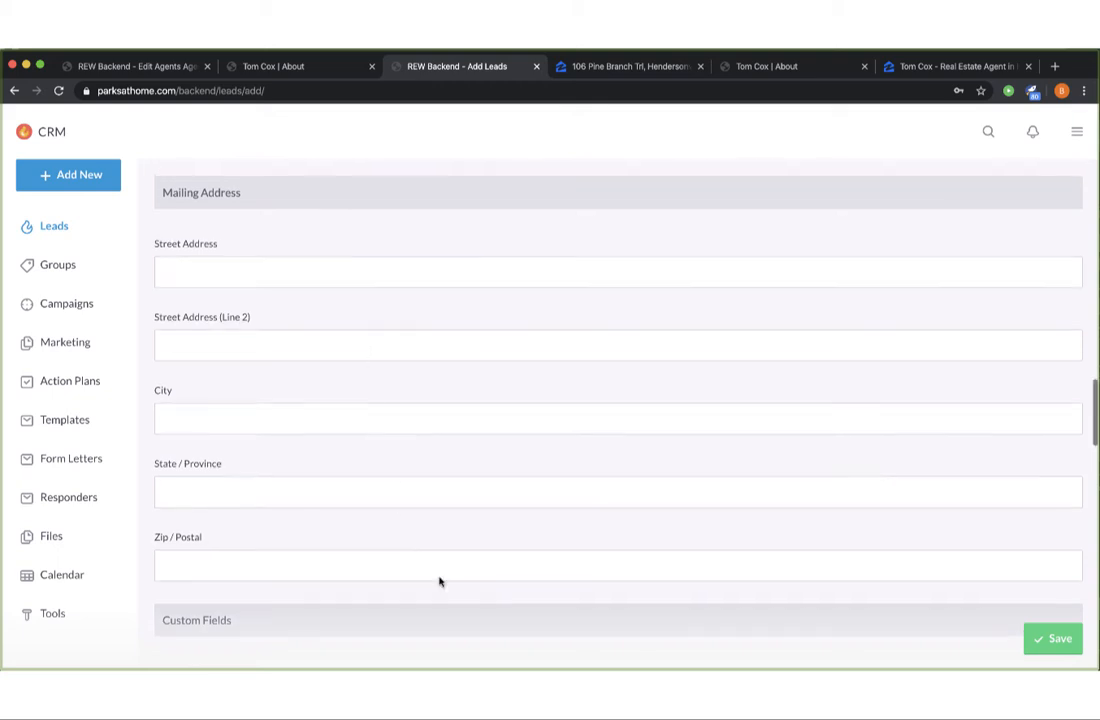
{"action": "scroll", "coordinate": [445, 578], "scroll_direction": "down", "scroll_amount": 4}
{"action": "scroll", "coordinate": [486, 560], "scroll_direction": "down", "scroll_amount": 5}
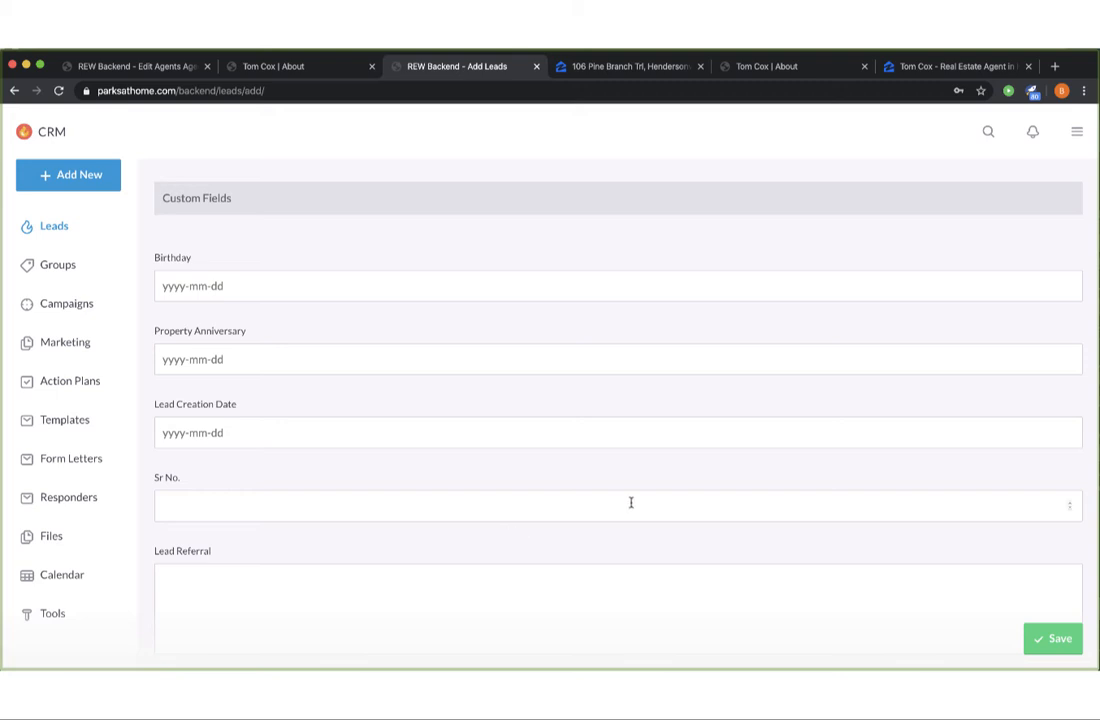
{"action": "scroll", "coordinate": [630, 502], "scroll_direction": "down", "scroll_amount": 9}
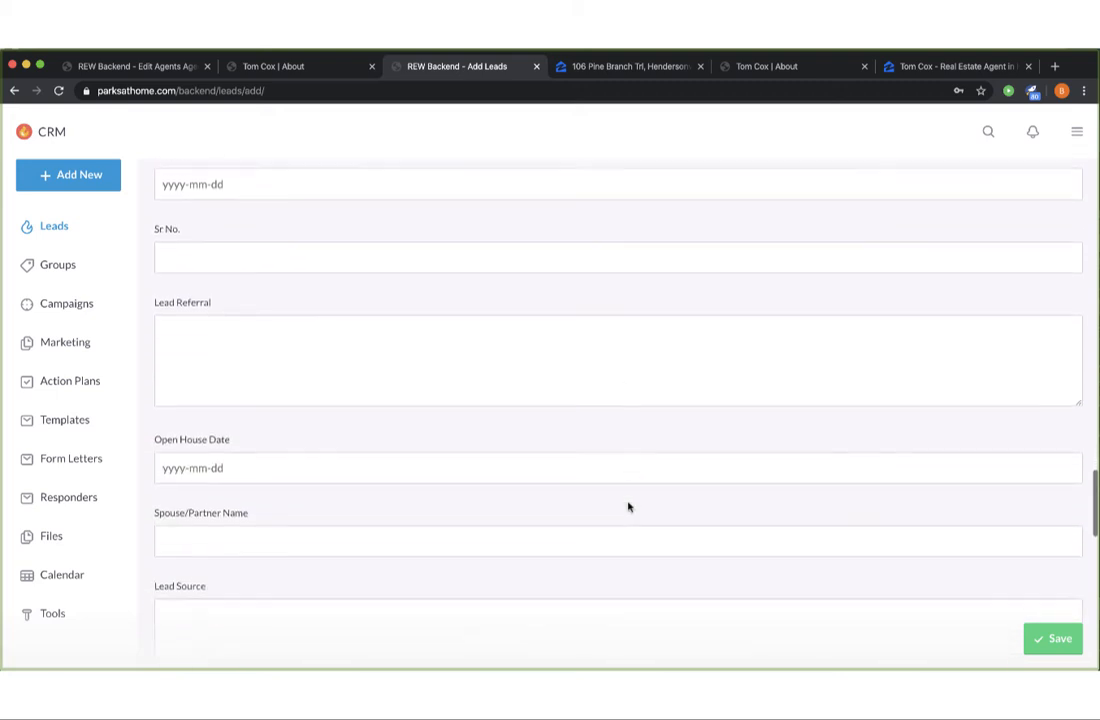
{"action": "scroll", "coordinate": [629, 502], "scroll_direction": "down", "scroll_amount": 8}
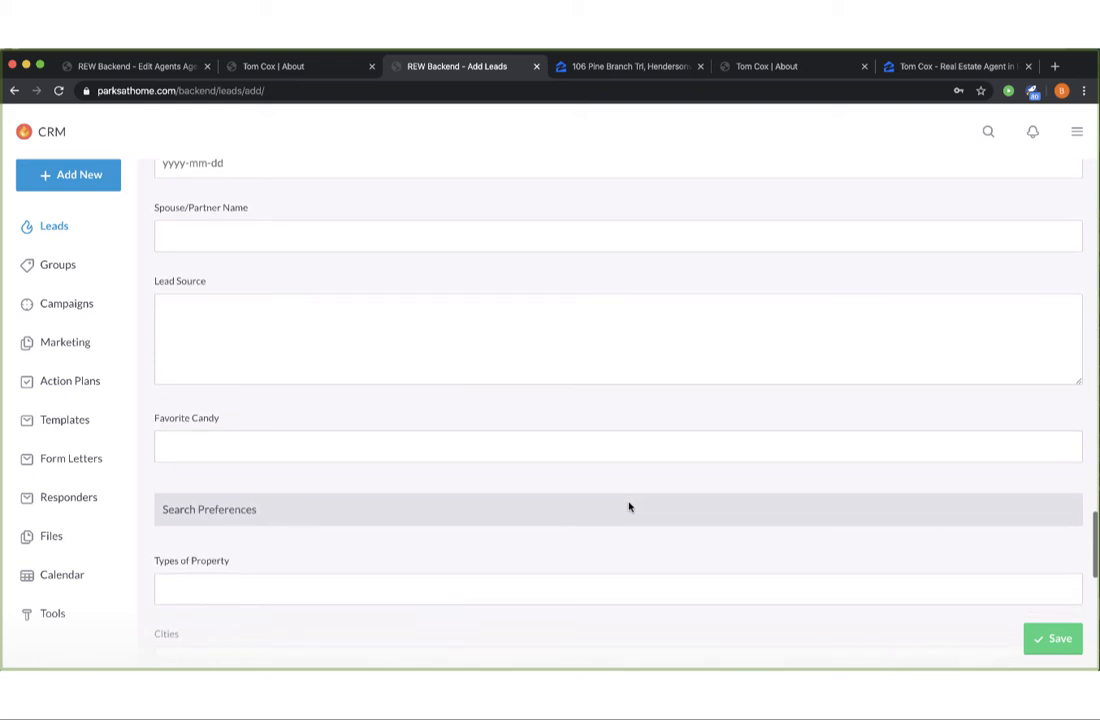
{"action": "scroll", "coordinate": [629, 502], "scroll_direction": "down", "scroll_amount": 8}
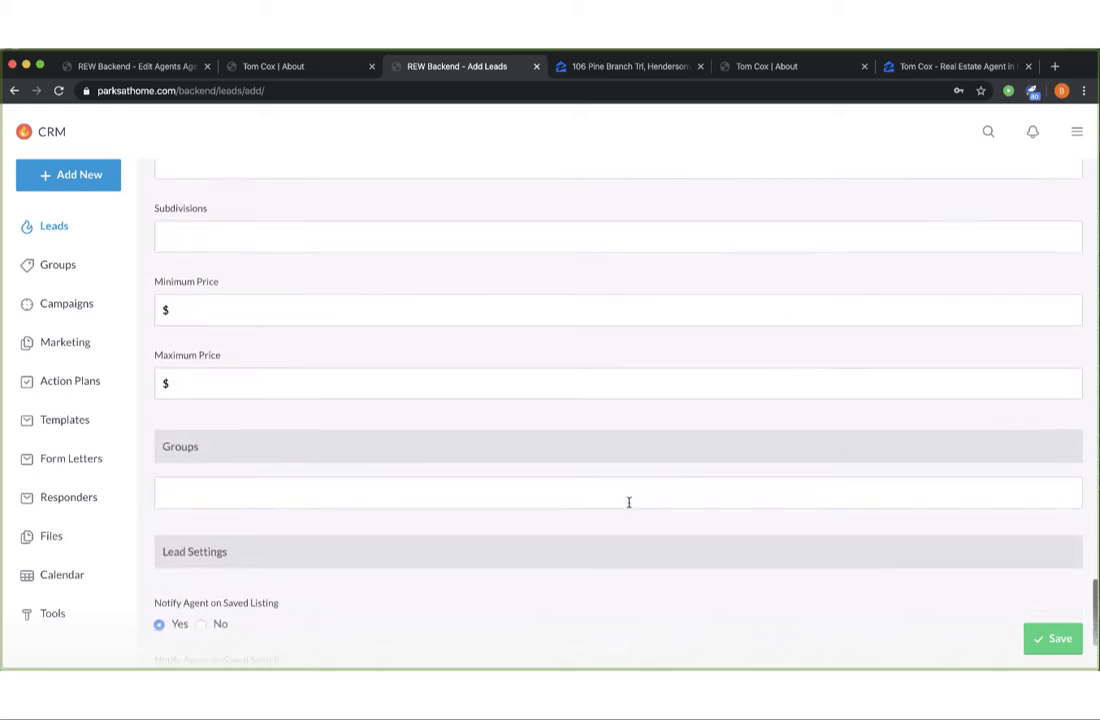
{"action": "scroll", "coordinate": [625, 470], "scroll_direction": "down", "scroll_amount": 4}
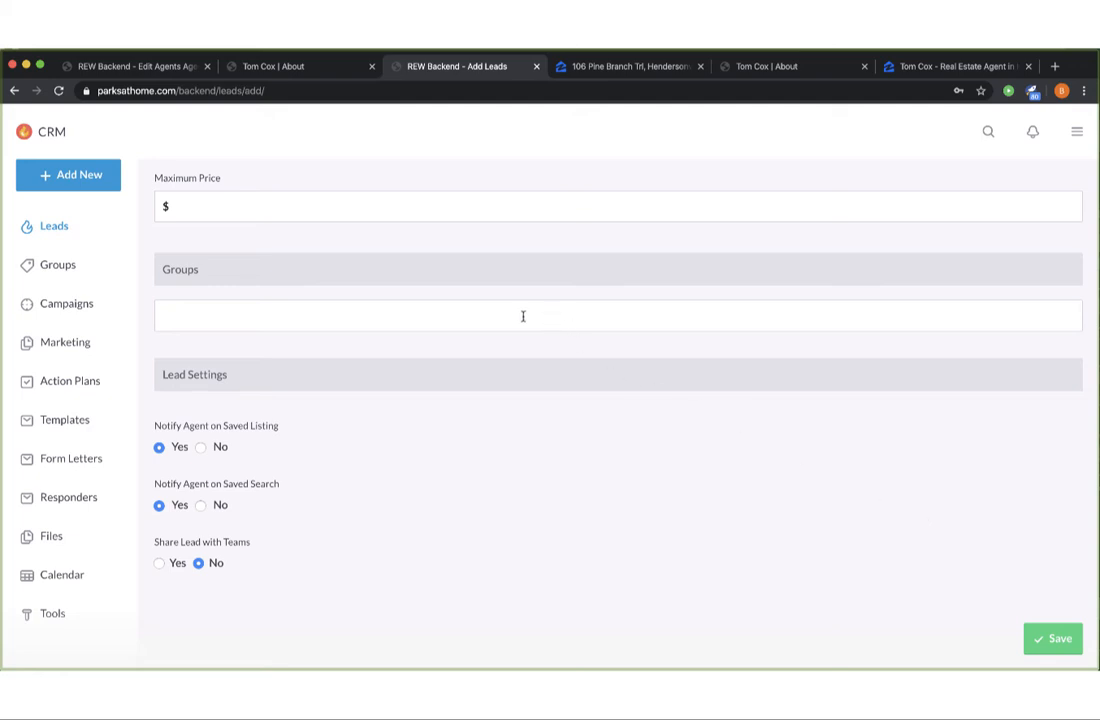
Save the new lead with no group selected in the Groups field.
{"action": "left_click", "coordinate": [209, 313]}
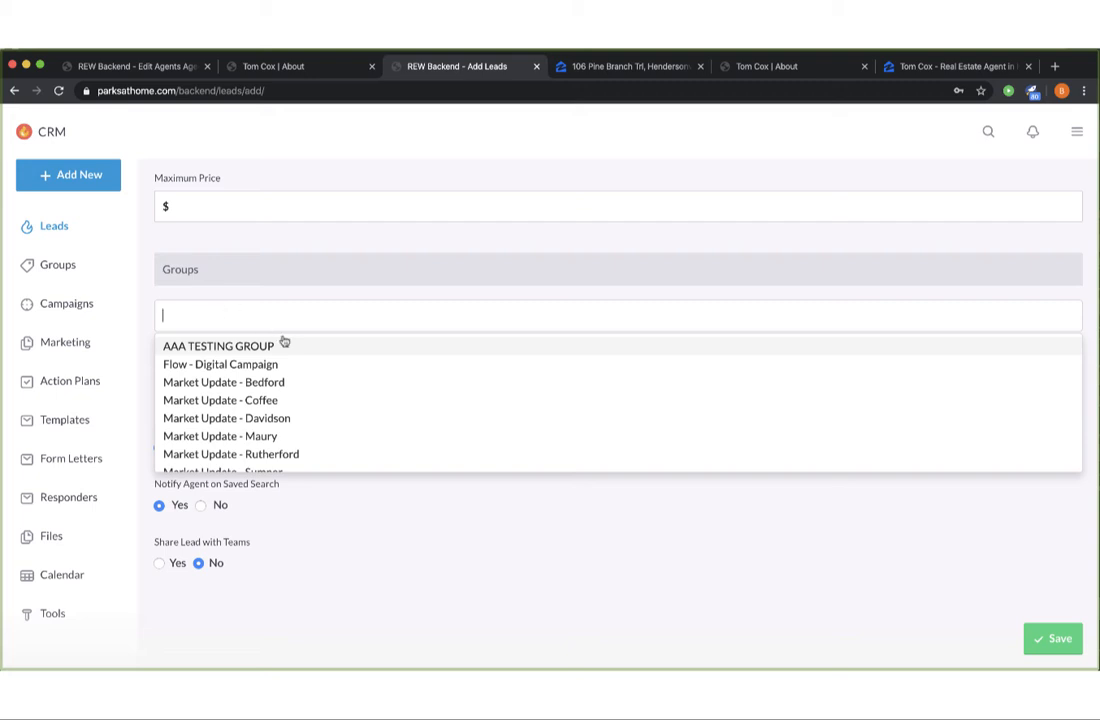
{"action": "scroll", "coordinate": [350, 379], "scroll_direction": "down", "scroll_amount": 5}
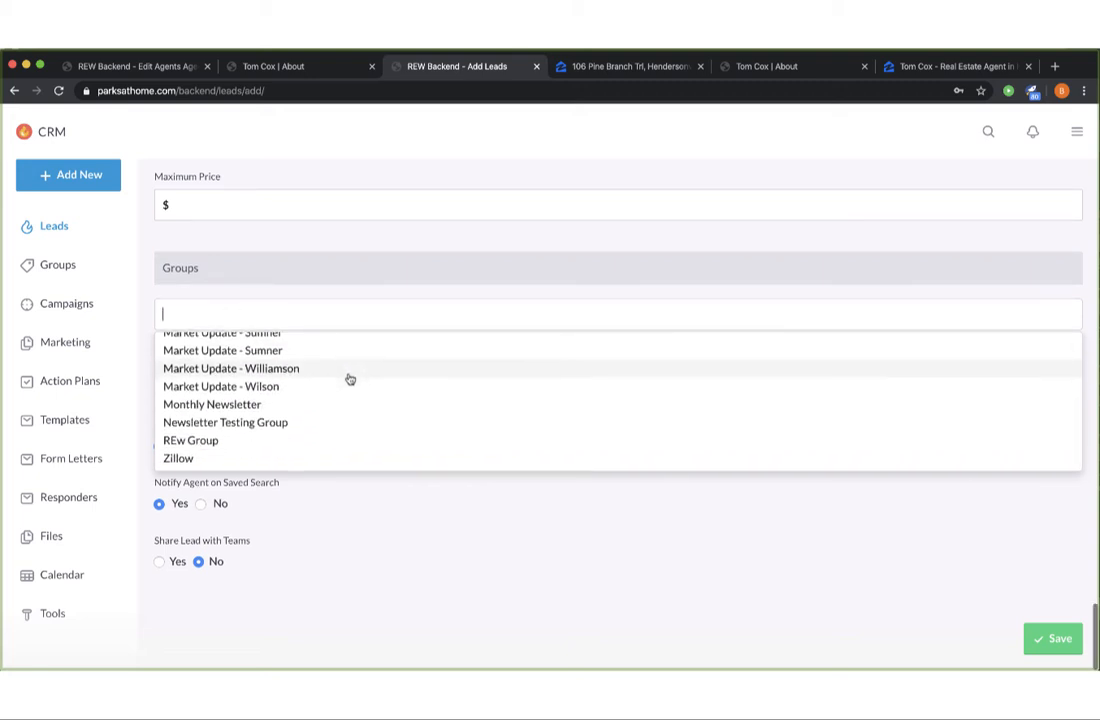
{"action": "scroll", "coordinate": [418, 370], "scroll_direction": "up", "scroll_amount": 5}
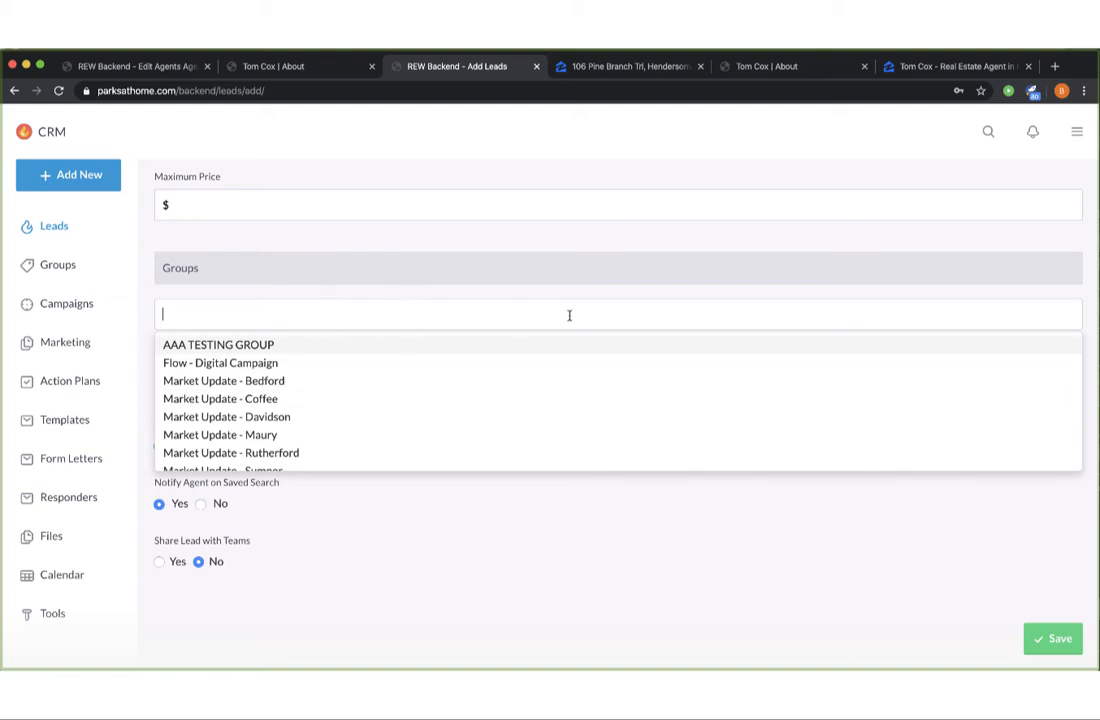
{"action": "left_click", "coordinate": [762, 553]}
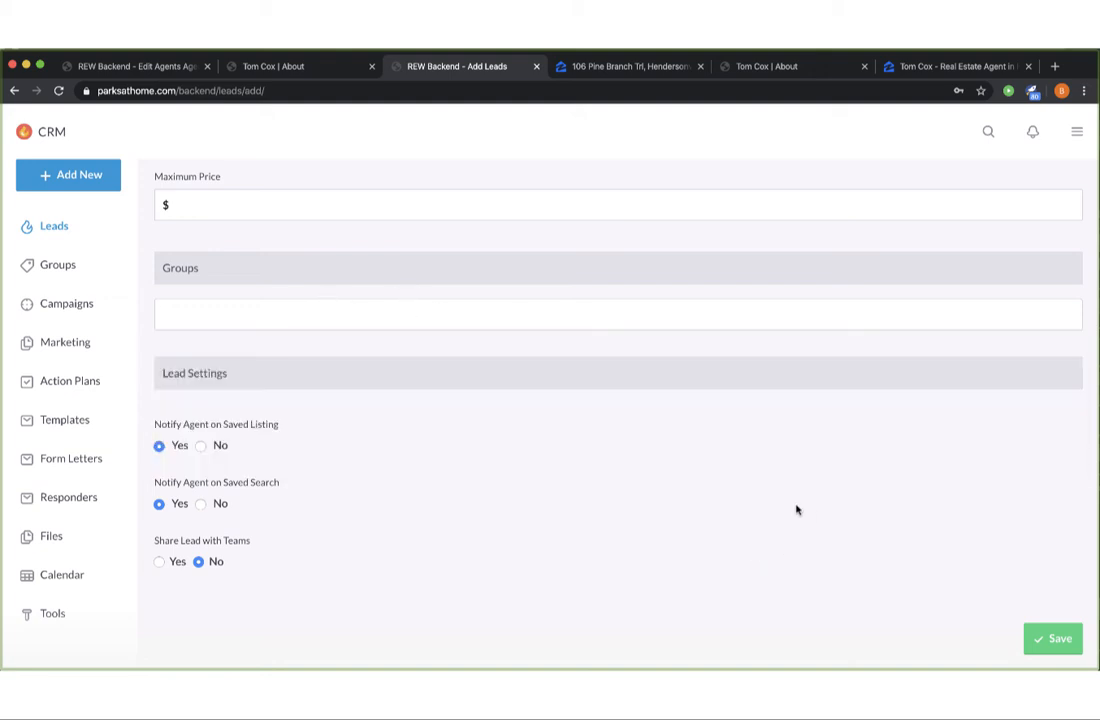
{"action": "left_click", "coordinate": [1051, 638]}
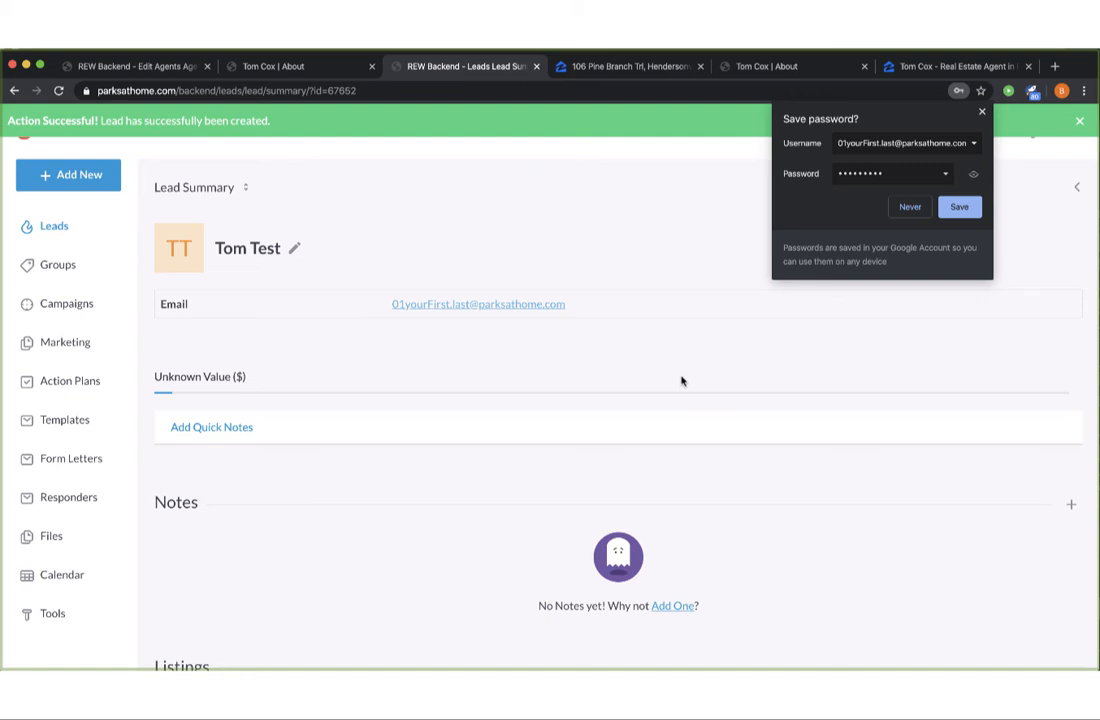
Decline Chrome's password save and look over the new lead's Lead Summary page.
{"action": "left_click", "coordinate": [908, 209]}
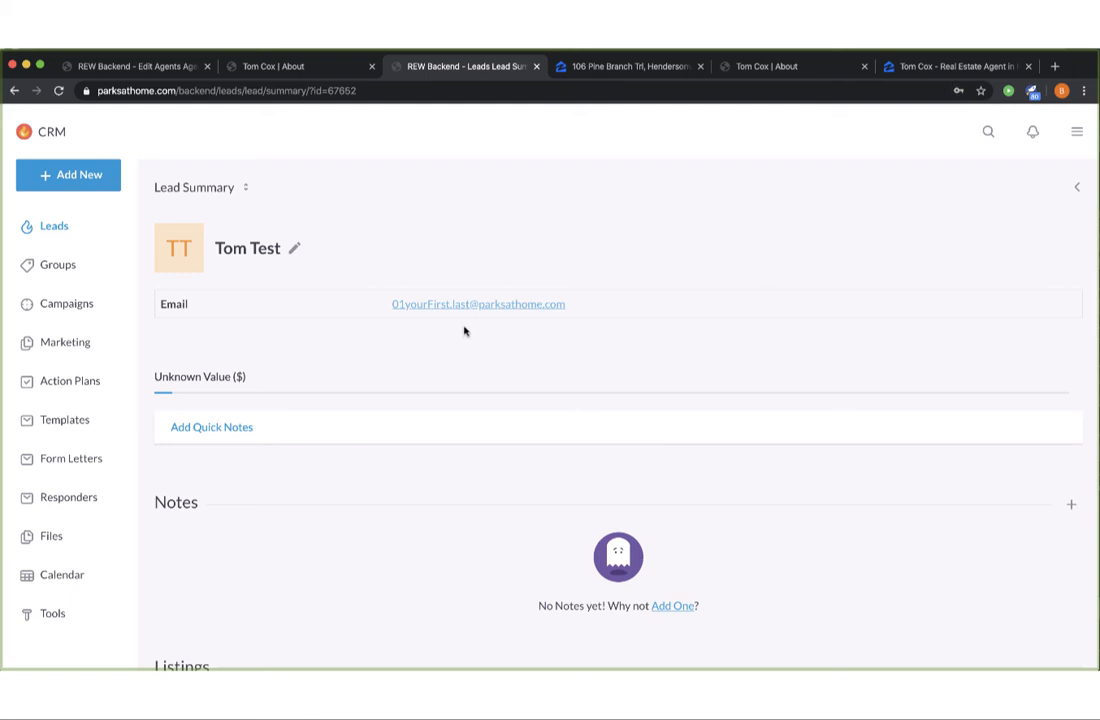
{"action": "scroll", "coordinate": [773, 461], "scroll_direction": "down", "scroll_amount": 7}
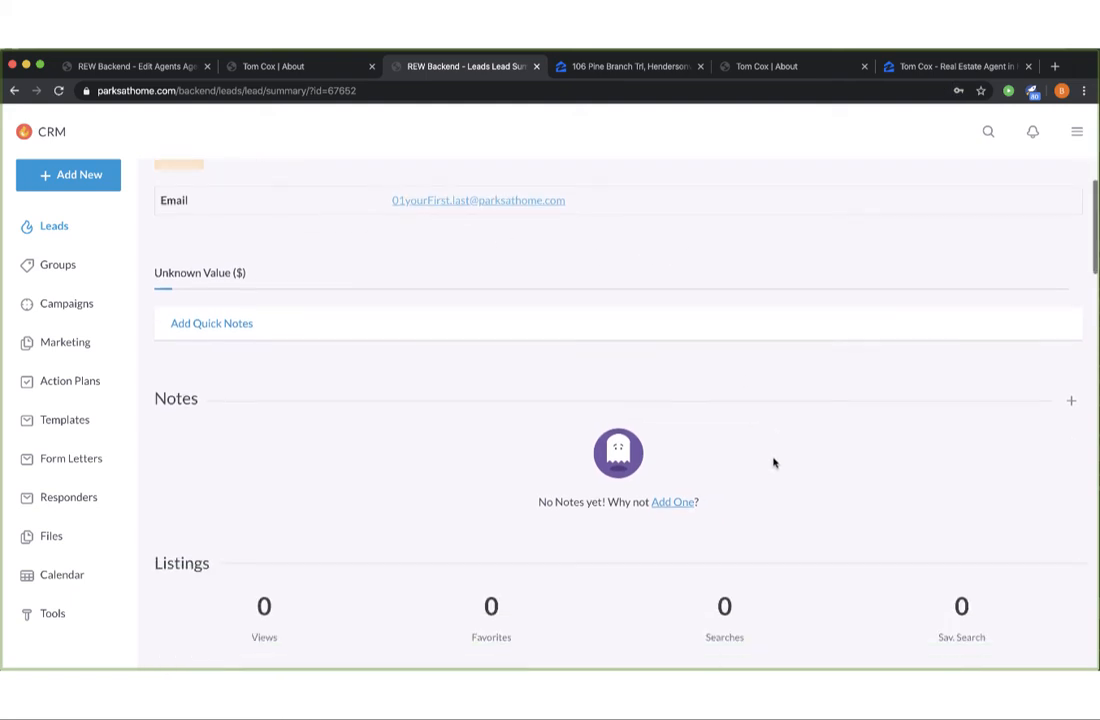
{"action": "scroll", "coordinate": [773, 461], "scroll_direction": "down", "scroll_amount": 6}
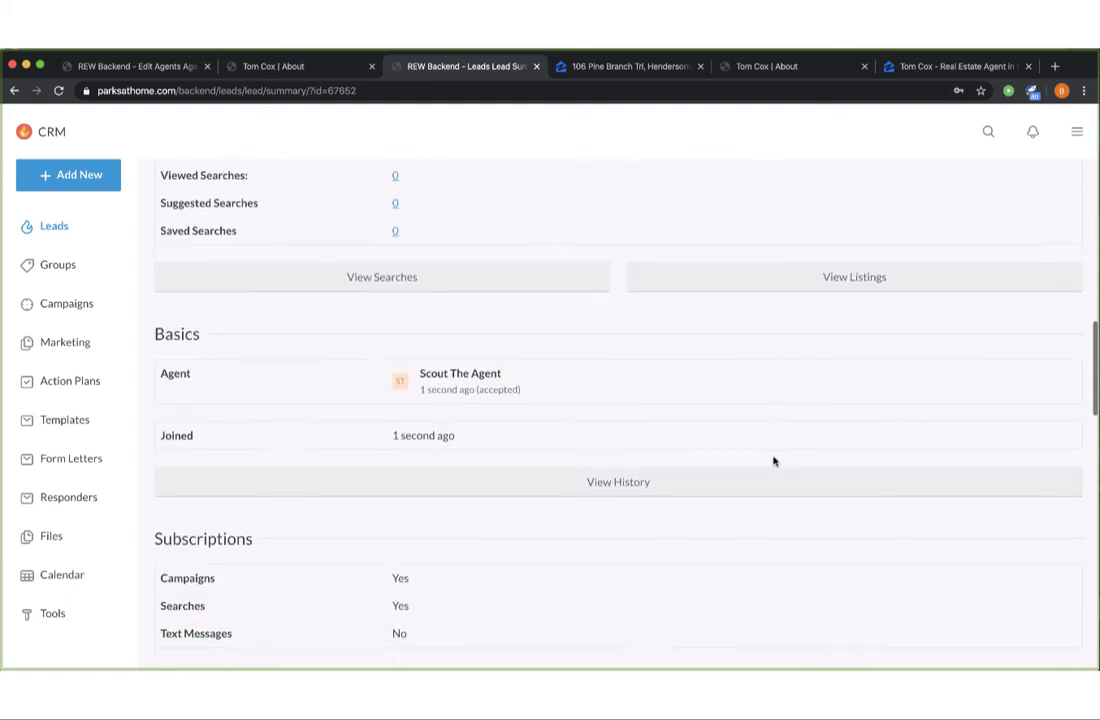
{"action": "scroll", "coordinate": [650, 408], "scroll_direction": "down", "scroll_amount": 3}
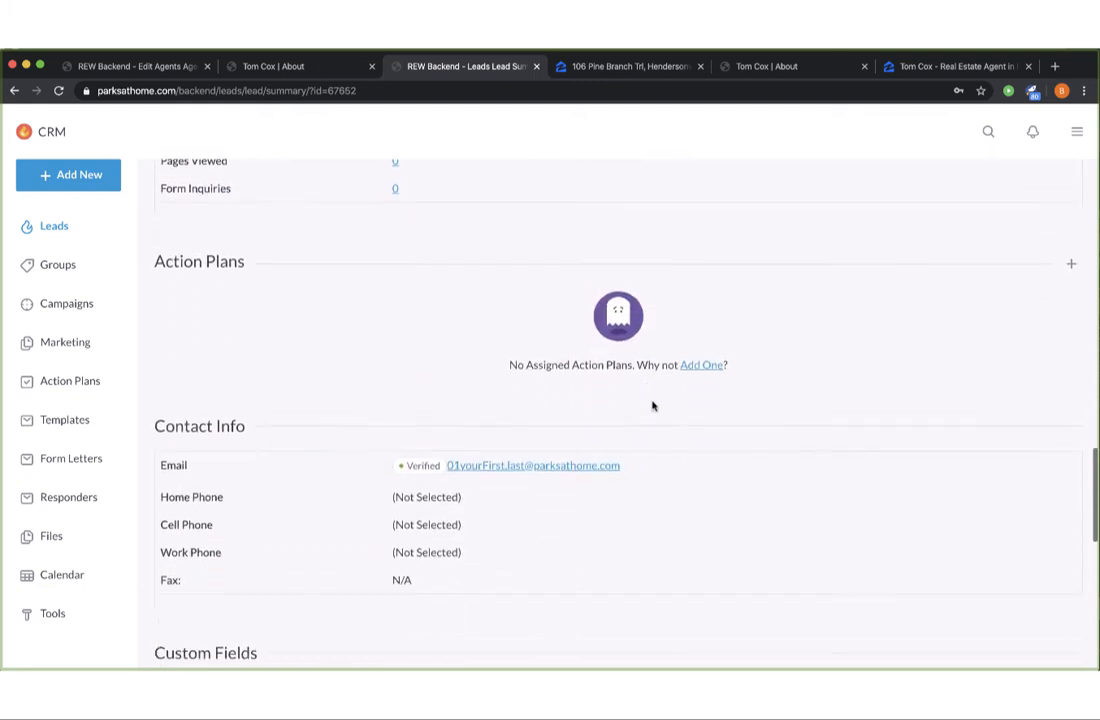
{"action": "scroll", "coordinate": [830, 421], "scroll_direction": "up", "scroll_amount": 6}
{"action": "scroll", "coordinate": [834, 422], "scroll_direction": "up", "scroll_amount": 8}
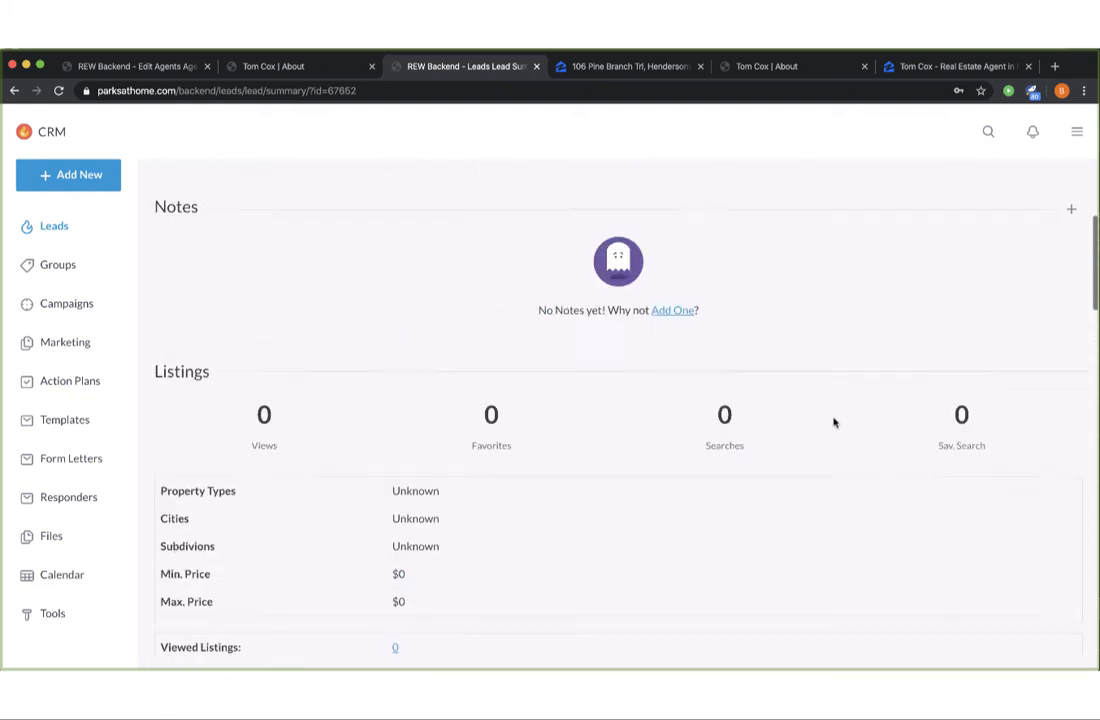
Back on the Leads list, tick the new lead at the top and show its actions.
{"action": "left_click", "coordinate": [72, 229]}
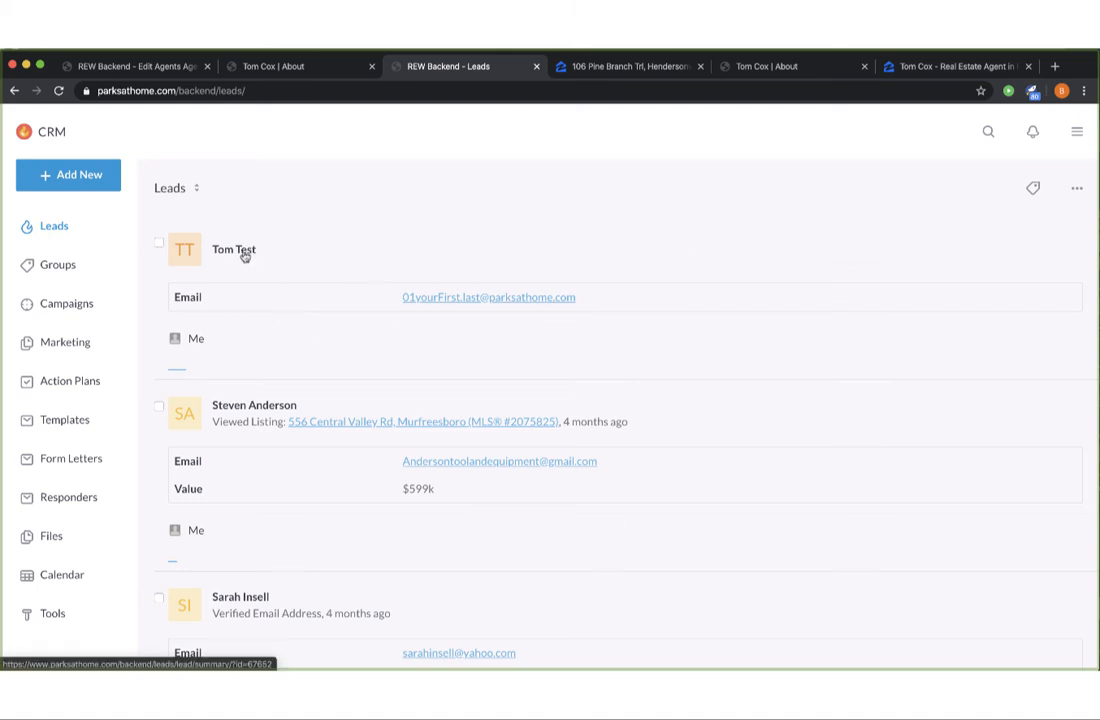
{"action": "left_click", "coordinate": [159, 244]}
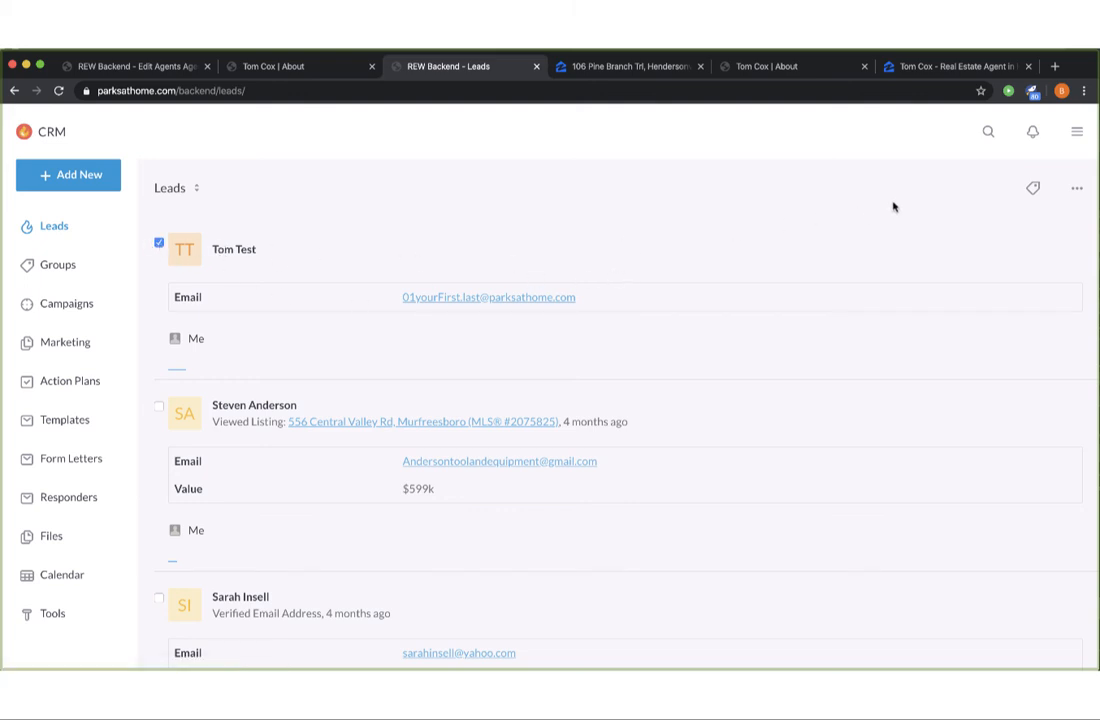
{"action": "left_click", "coordinate": [1078, 190]}
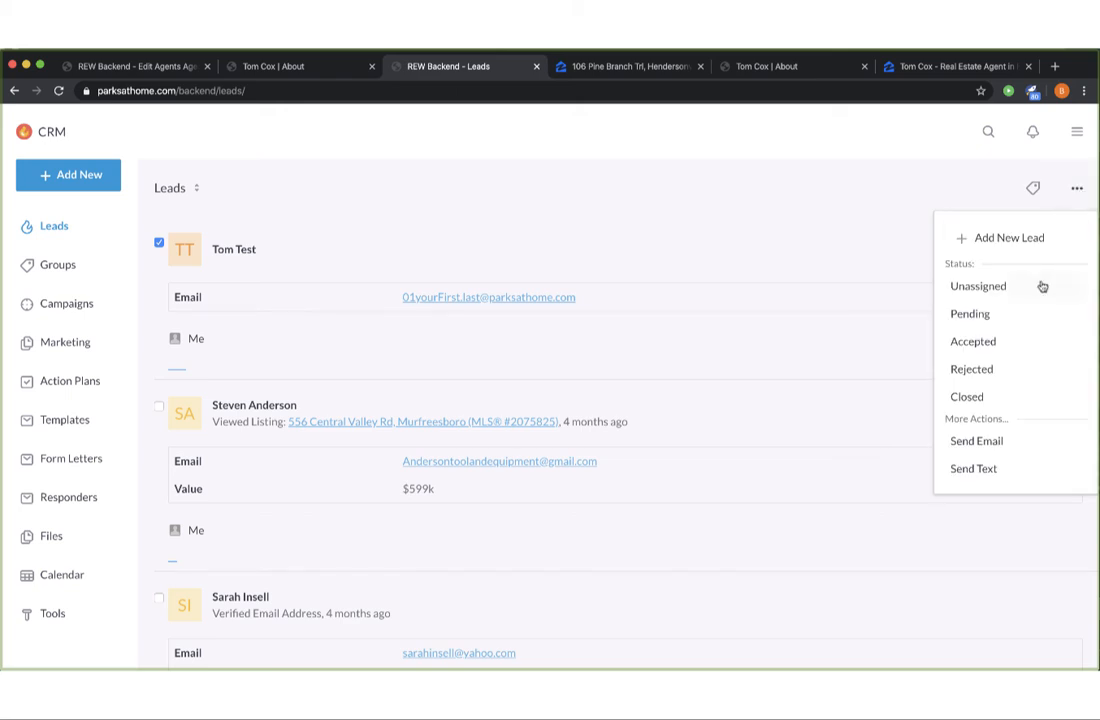
Set the selected lead to Rejected with reason 'asked to be removed' and confirm.
{"action": "left_click", "coordinate": [986, 372]}
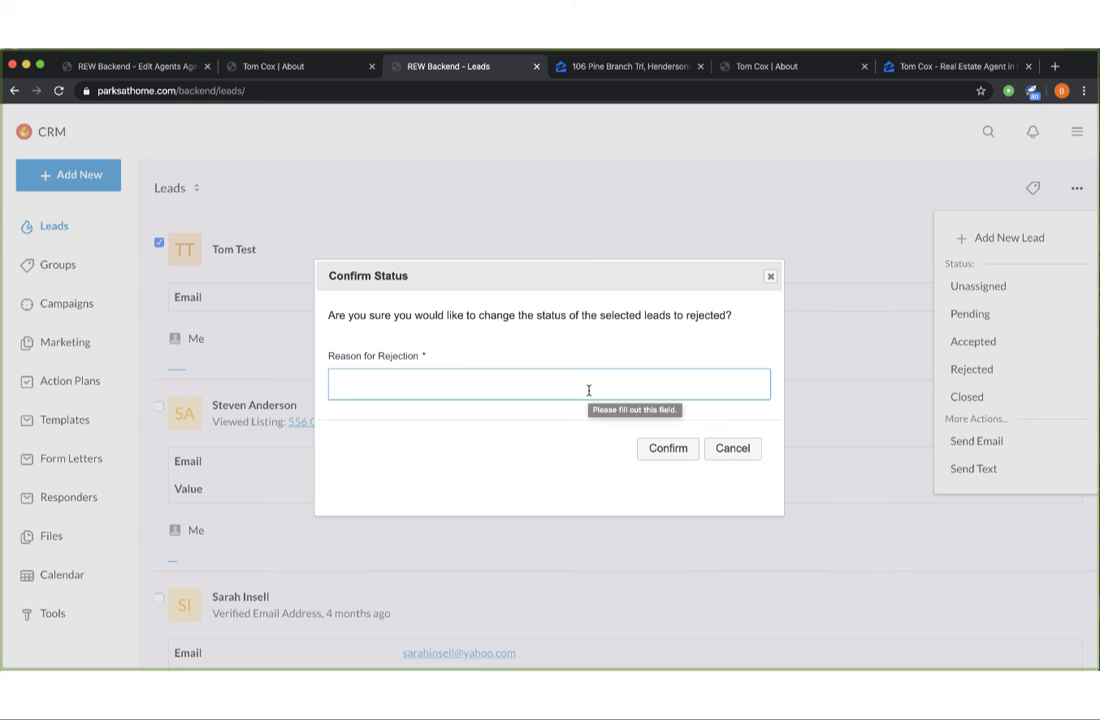
{"action": "type", "text": "asked to be removed"}
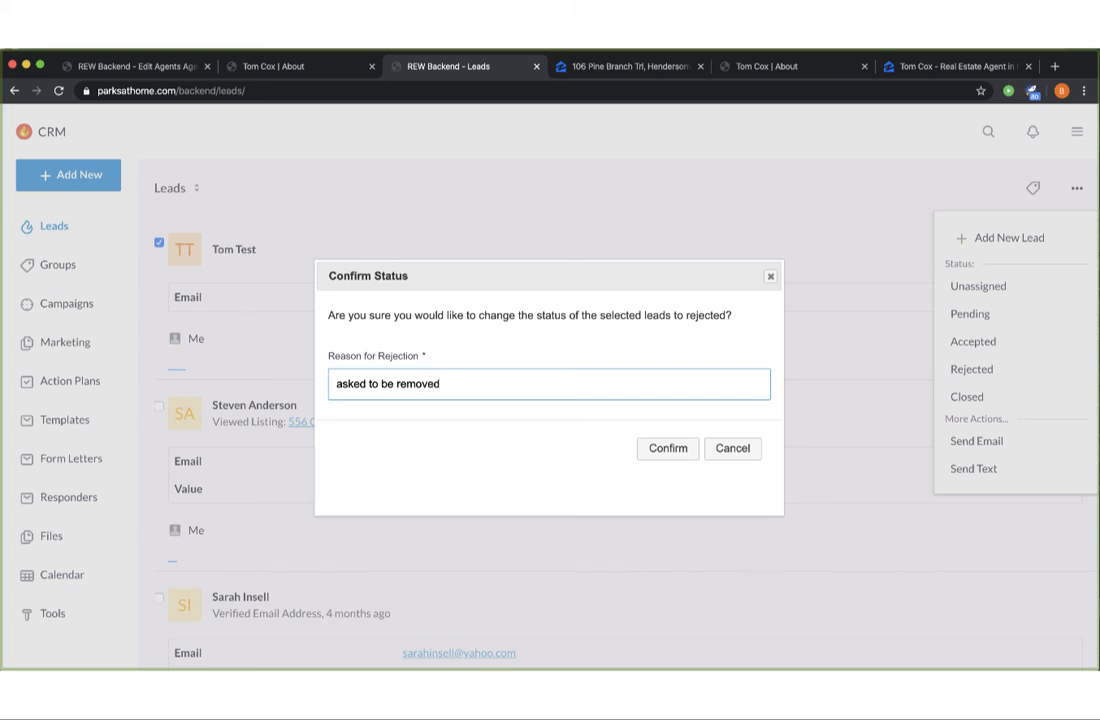
{"action": "left_click", "coordinate": [670, 449]}
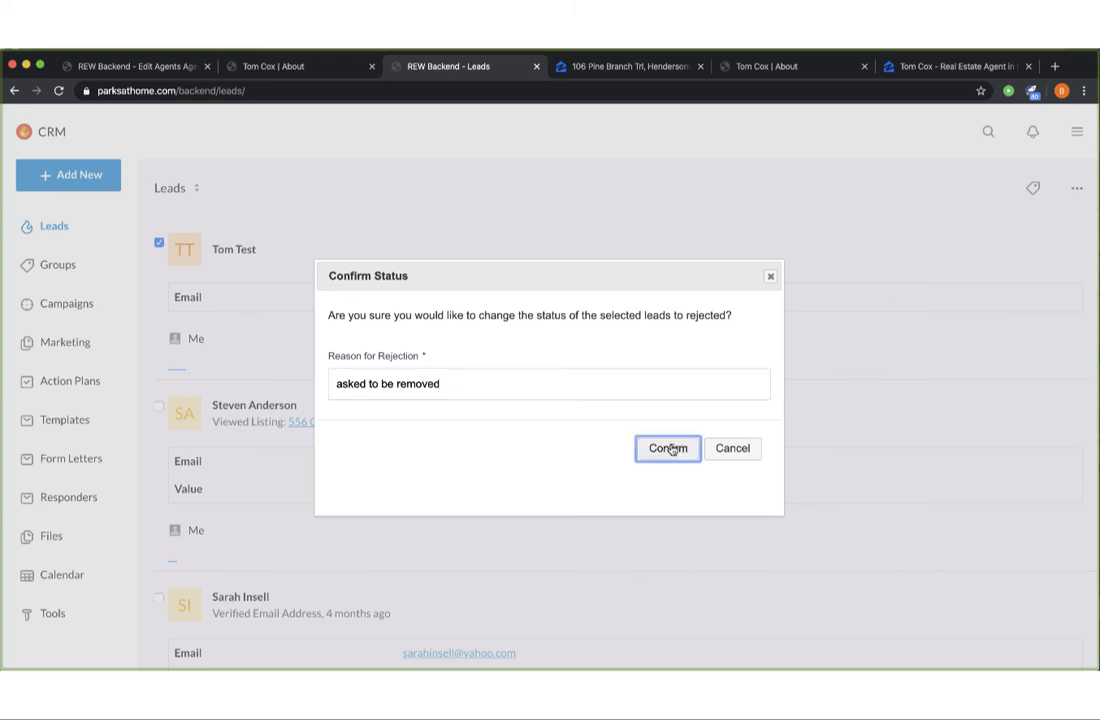